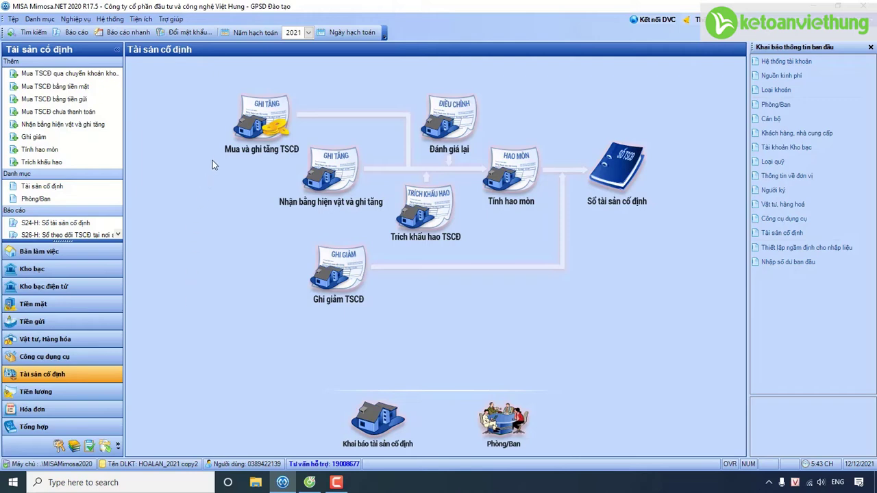
Step: Browse the Kho bạc menus, then open the Tài sản cố định asset declaration list
left_click(232, 141)
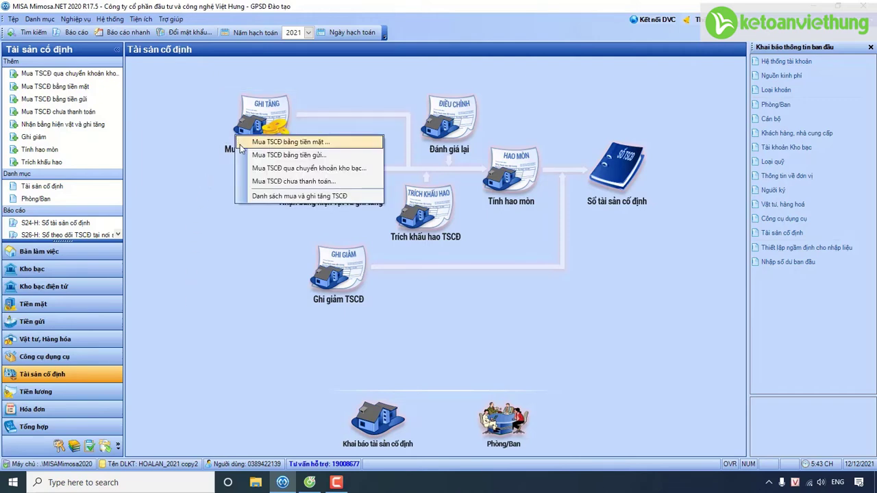
left_click(101, 274)
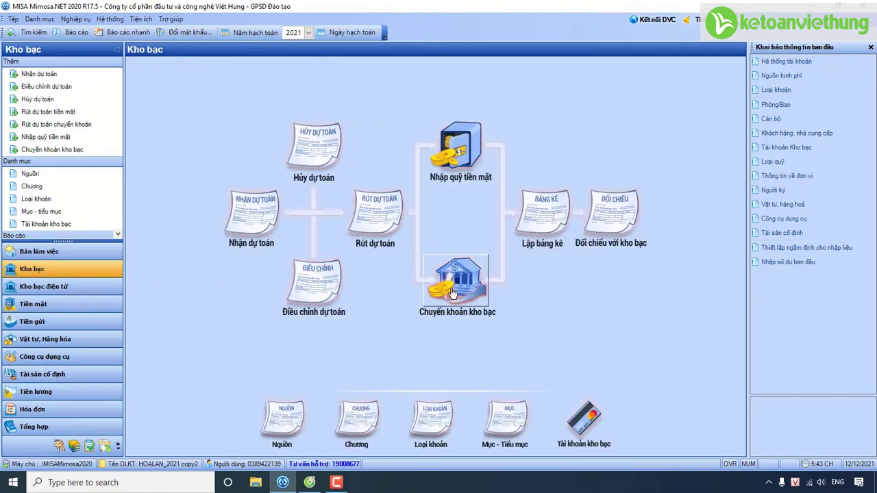
left_click(452, 289)
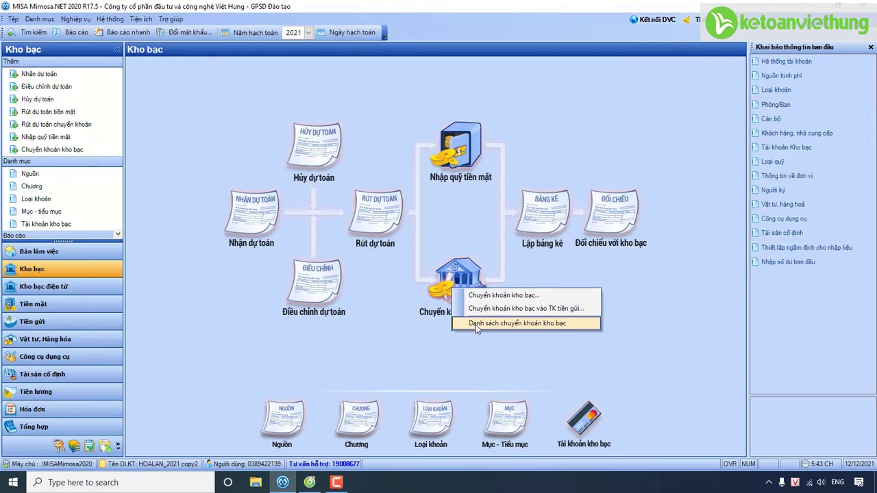
left_click(378, 206)
left_click(377, 203)
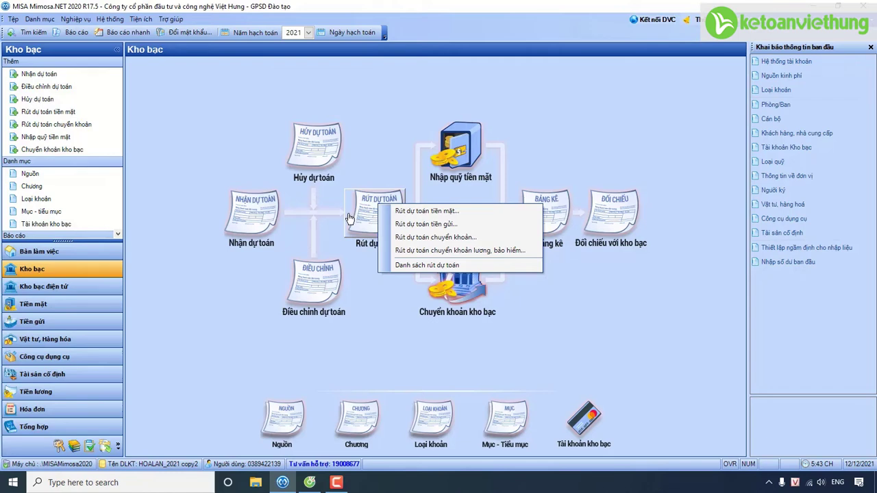
left_click(80, 384)
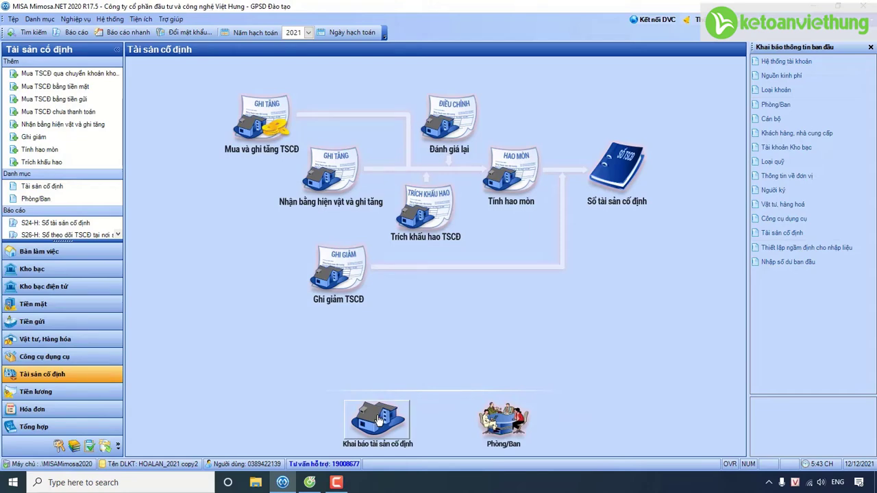
left_click(379, 419)
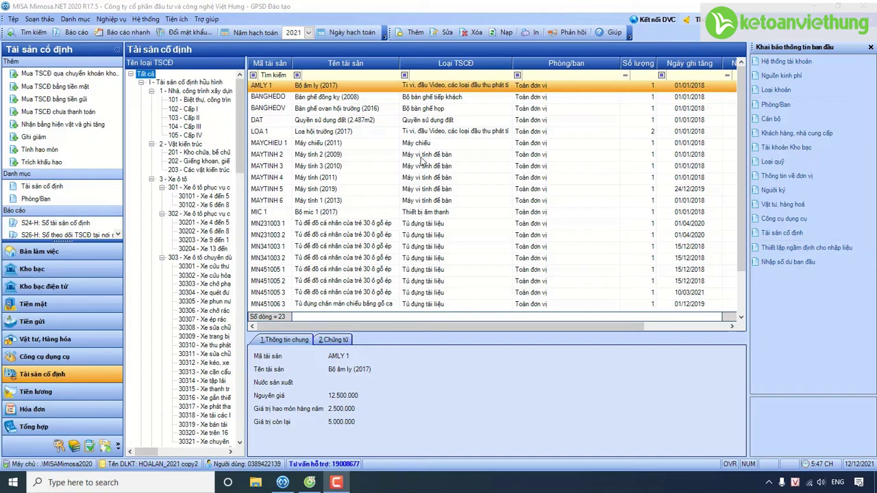
Step: Duplicate MAYTINH 5 and change the copy's code and name to MAYTINH 1 (2021)
left_click(335, 191)
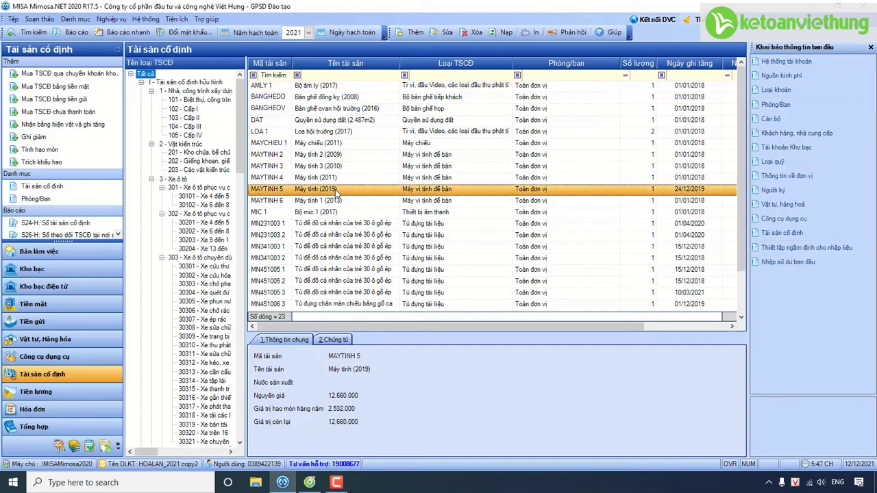
right_click(336, 194)
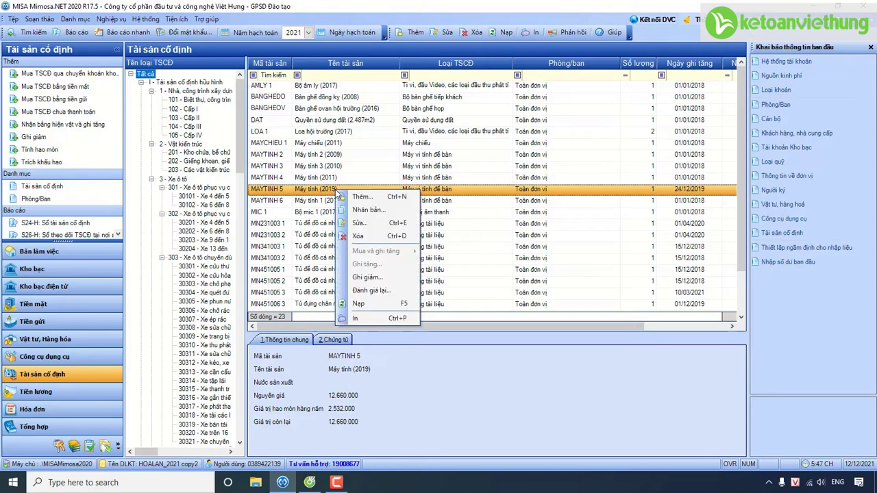
left_click(355, 210)
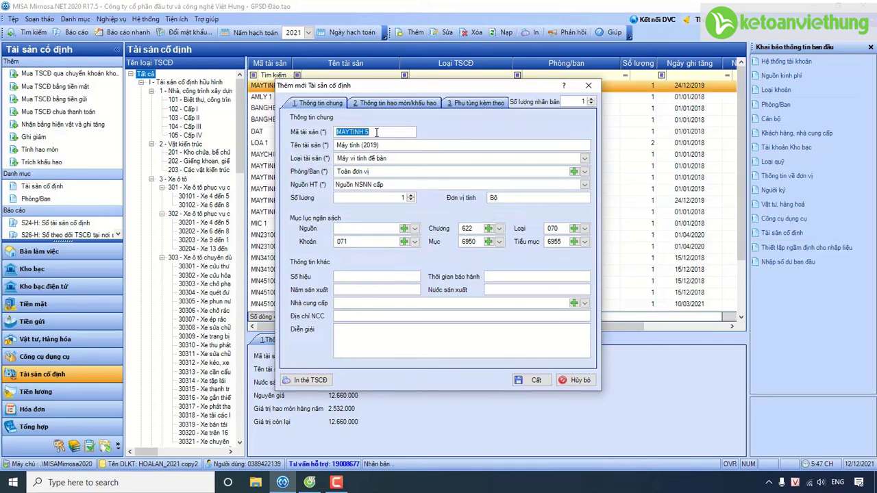
left_click(376, 132)
type("1 (2021)")
left_click_drag(379, 145, 372, 149)
type("2021")
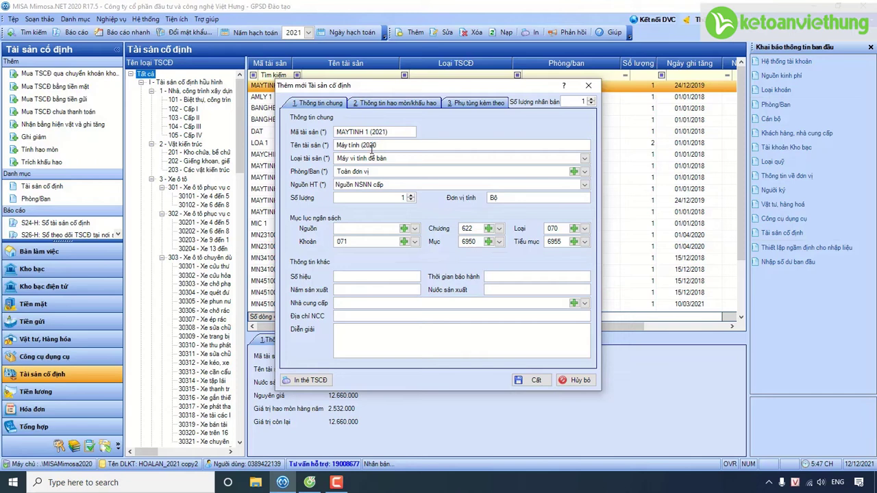
type(")")
Step: Set sub-item 6956 and funding source Ngân sách Huyện tự chủ for the new asset
left_click(585, 242)
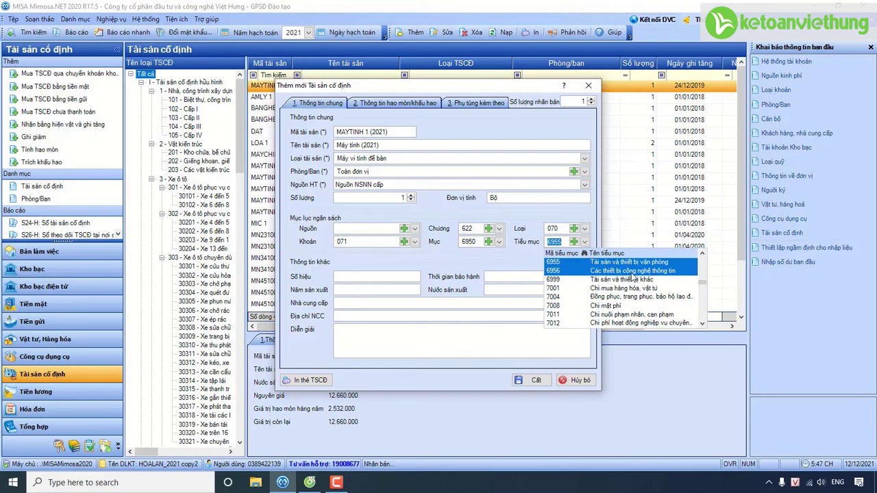
left_click(669, 274)
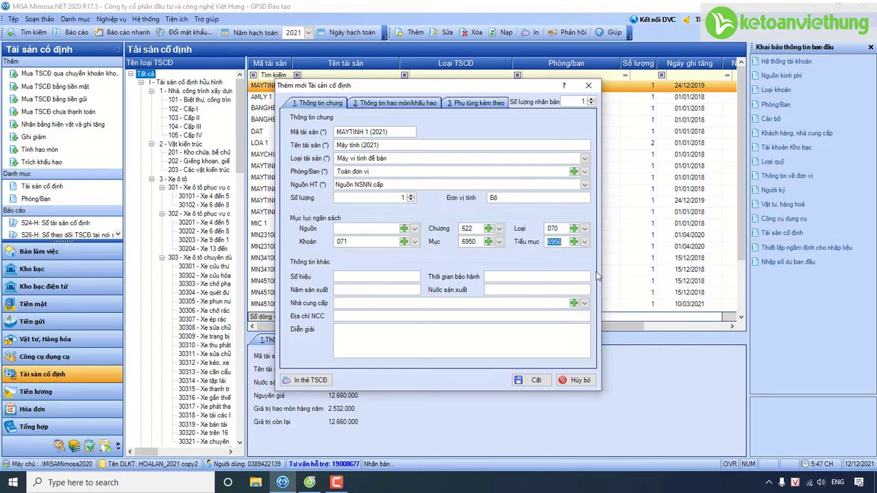
left_click(414, 229)
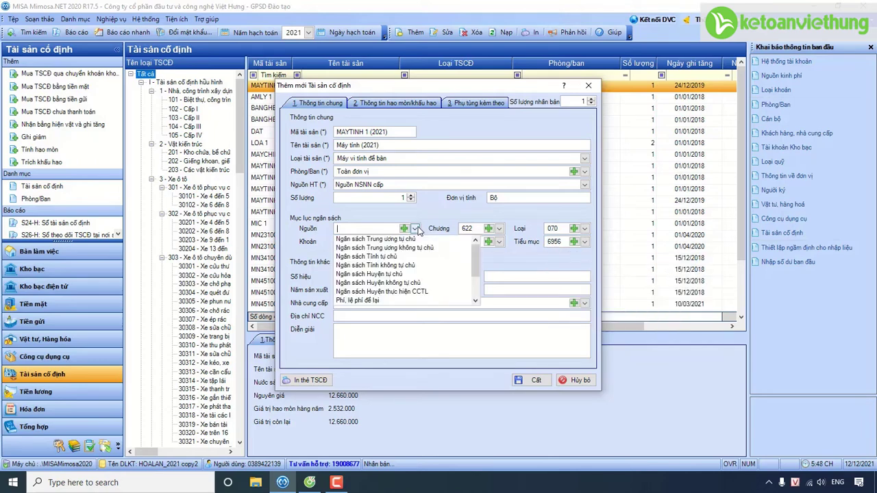
left_click(411, 275)
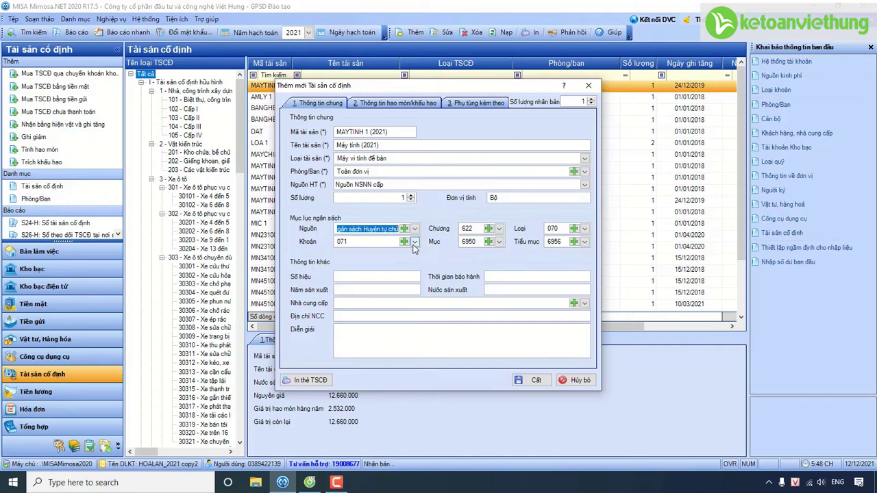
left_click(394, 103)
Step: Enter purchase date 11/03/2021 and original cost 12.660.000 for the new computer
left_click(326, 147)
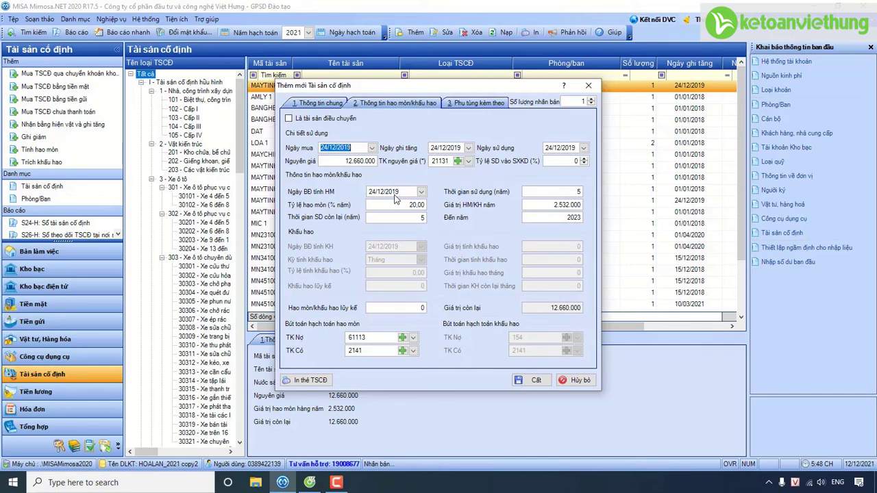
type("11/03/2021")
key("Tab")
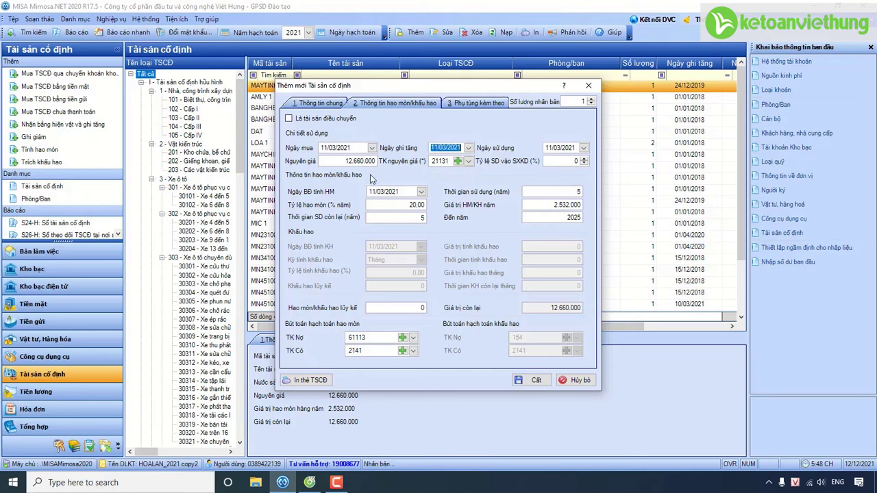
left_click(364, 163)
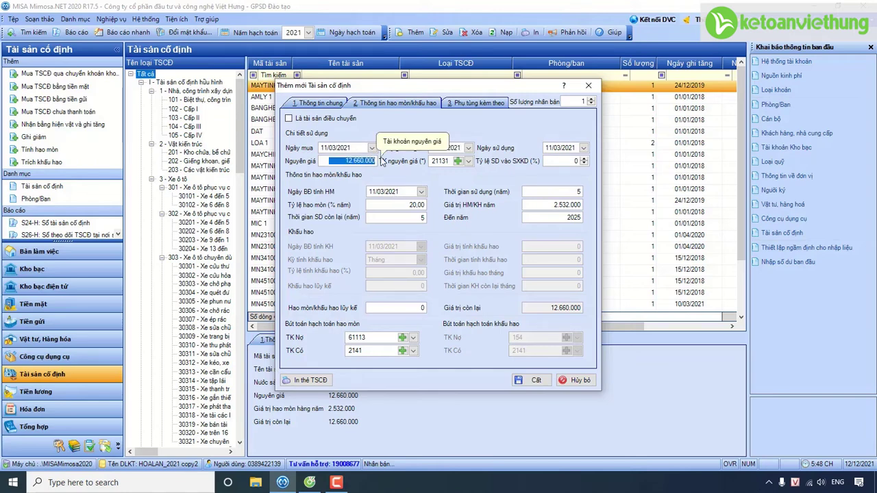
type("12.6")
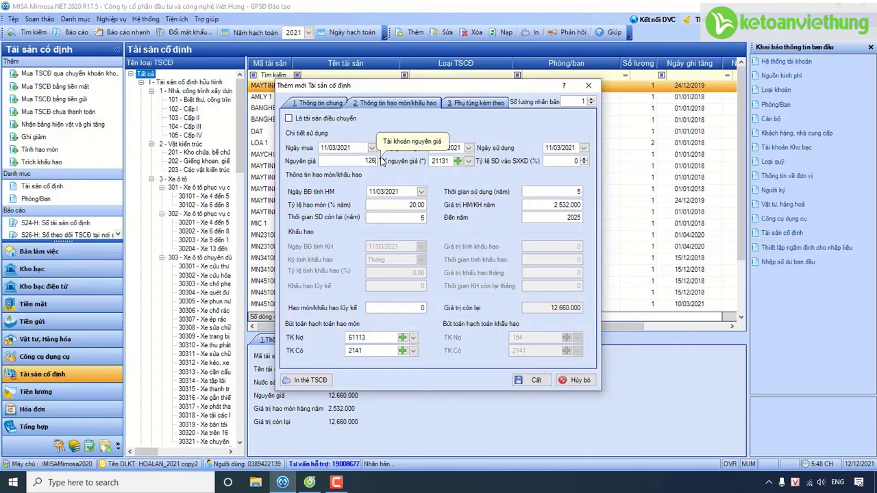
type("60.000")
key("Tab")
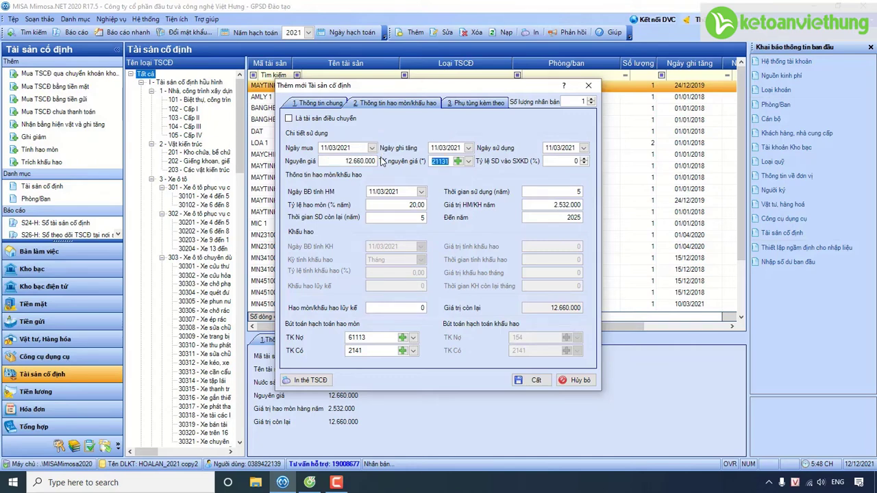
Step: Keep accounts 21131, debit 61113 and credit 2141, then save the asset
left_click(470, 163)
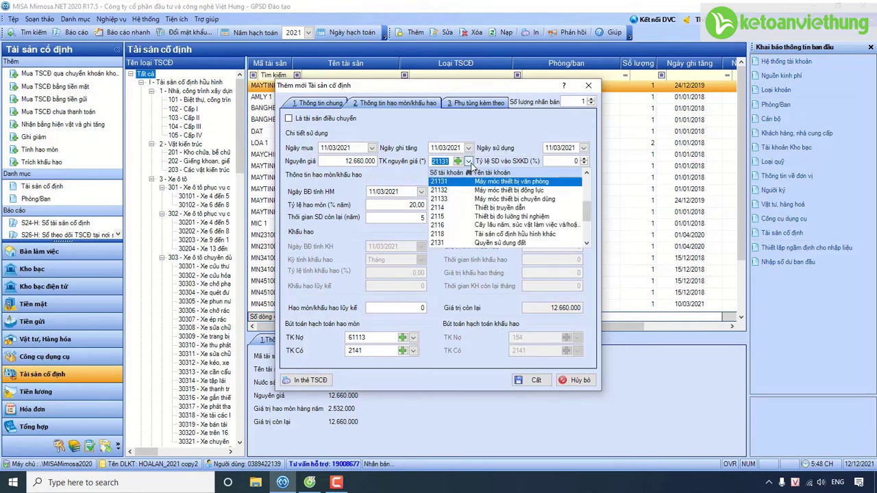
left_click(470, 163)
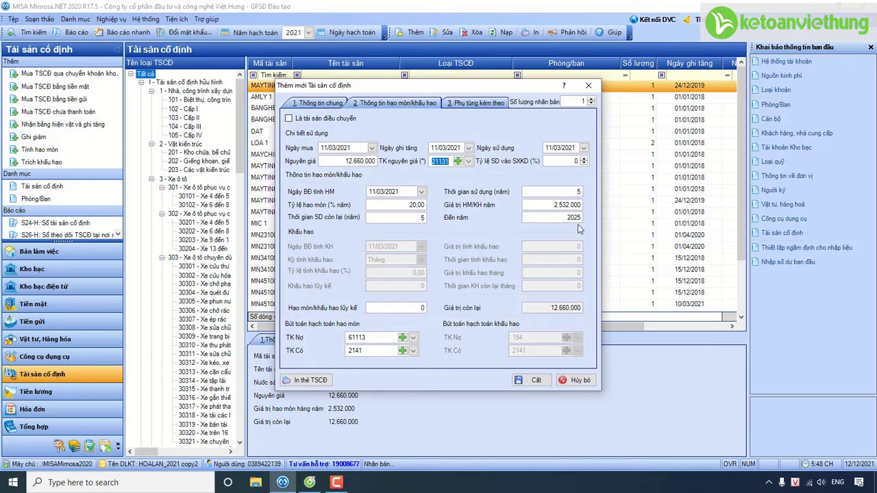
left_click(414, 338)
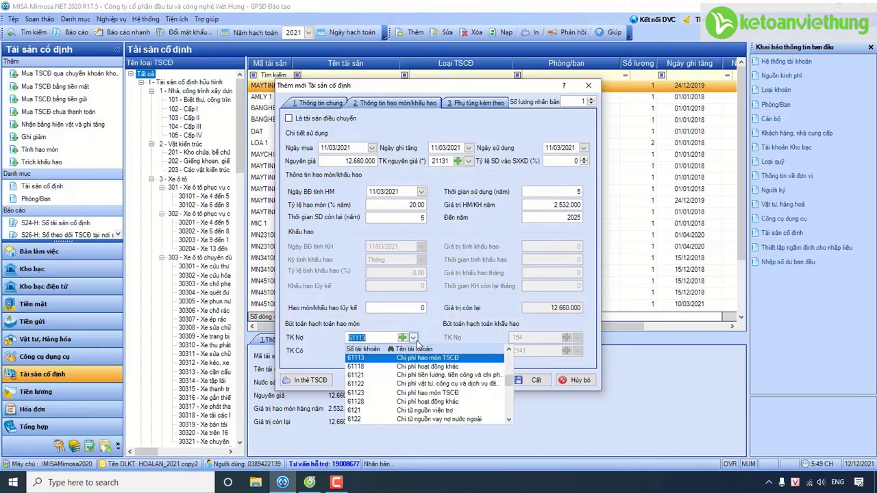
left_click(414, 338)
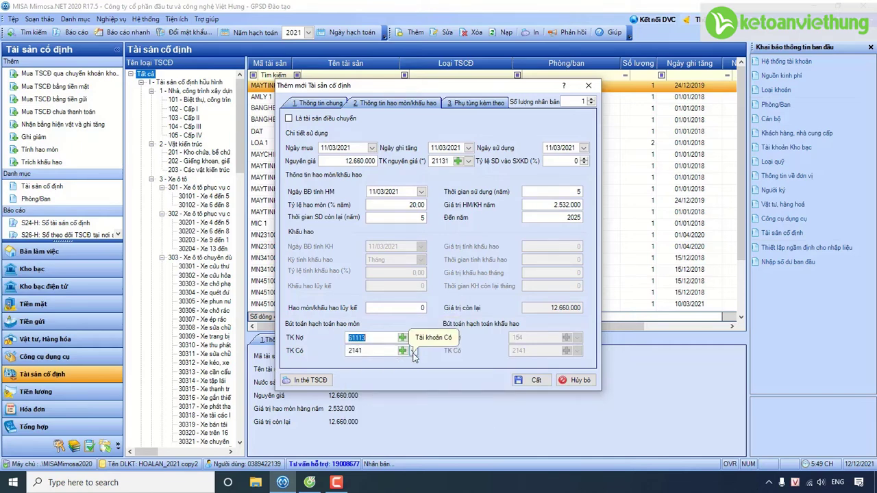
left_click(413, 350)
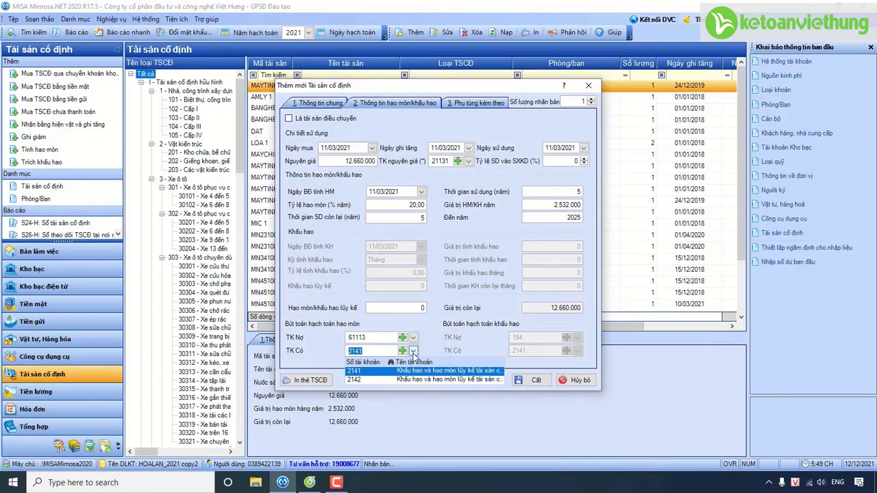
left_click(414, 352)
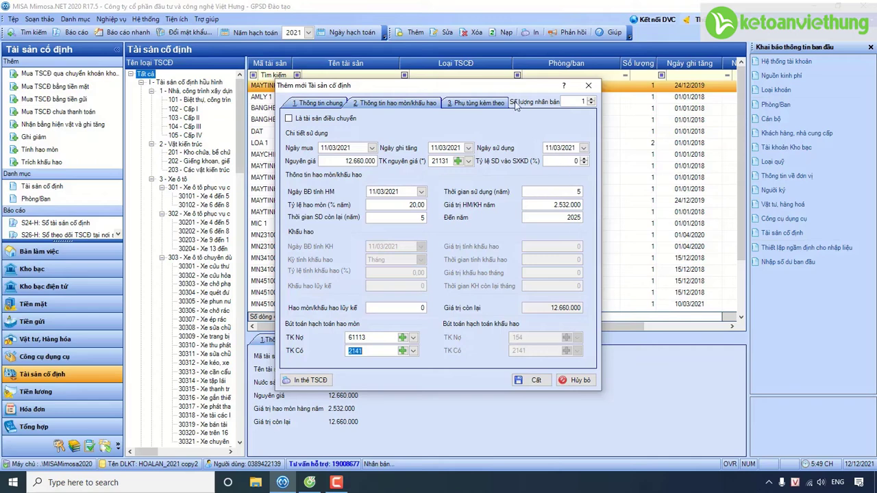
left_click(531, 380)
Step: Confirm saving a single copy and generate treasury-transfer purchase voucher CKKB 011
left_click(454, 279)
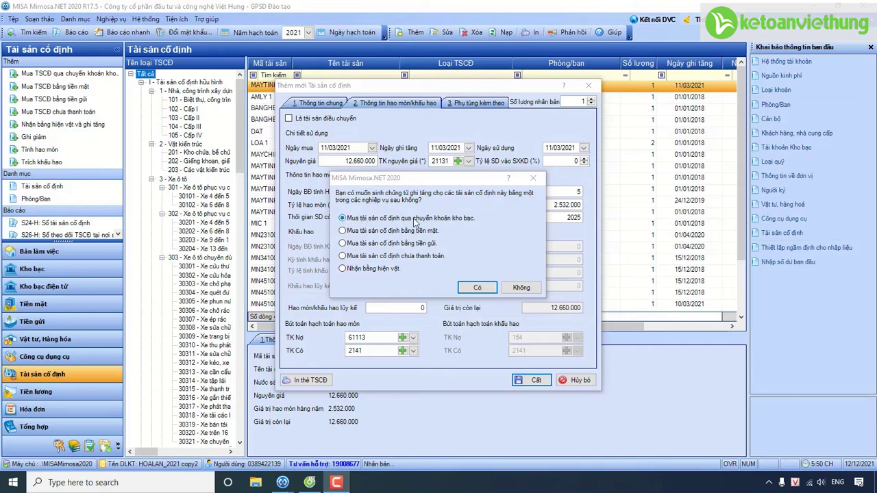
left_click(485, 287)
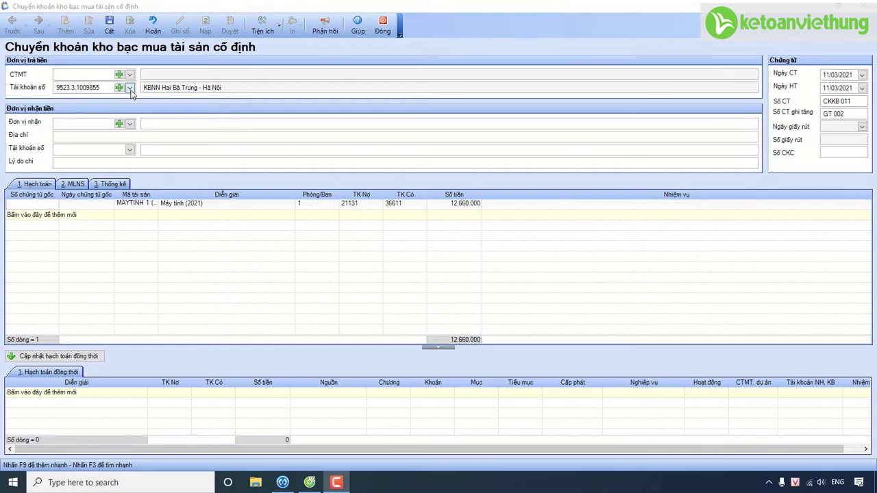
Step: Start a new payee record and enter its code, name and address
left_click(130, 124)
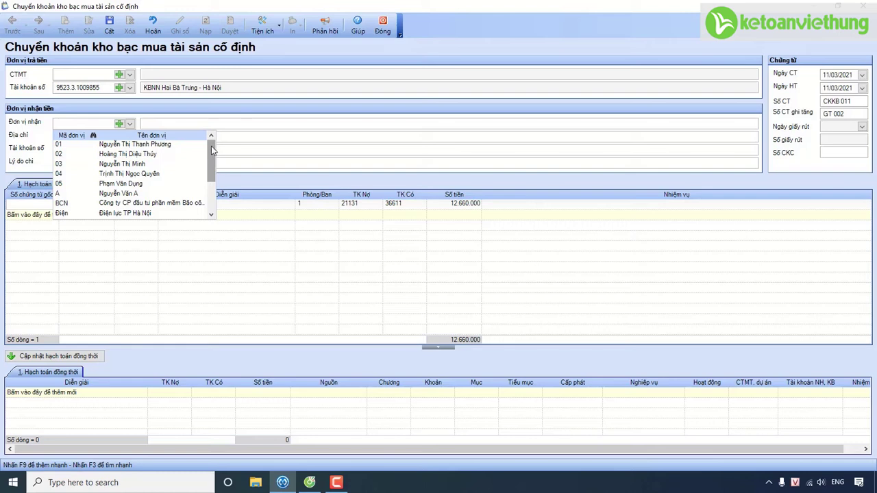
mouse_move(212, 156)
left_mouse_down()
mouse_move(221, 185)
mouse_move(220, 149)
left_mouse_up()
left_click(121, 125)
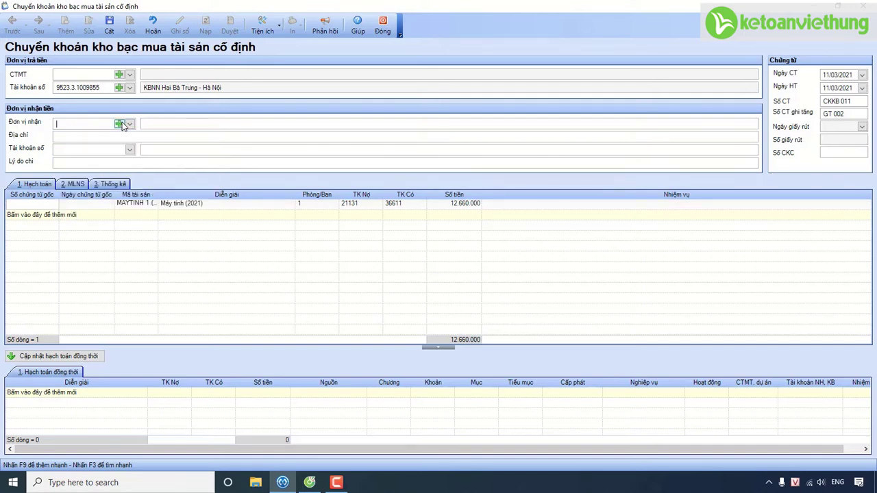
left_click(121, 126)
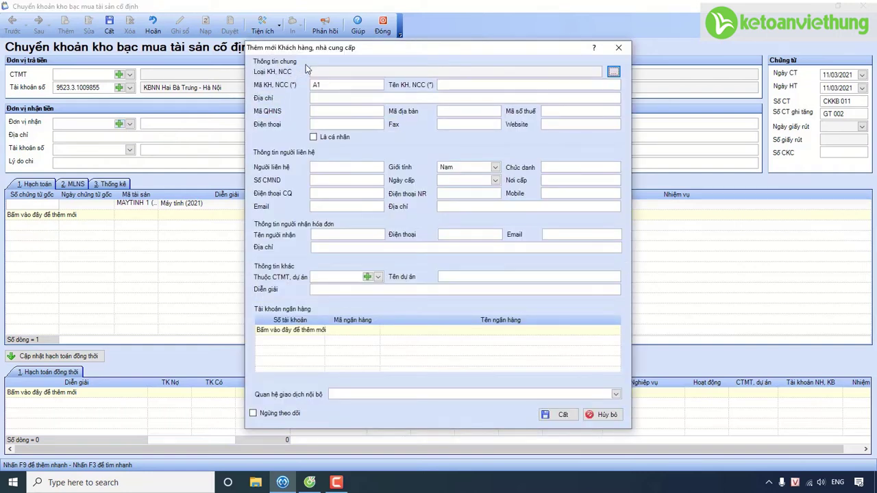
left_click(327, 85)
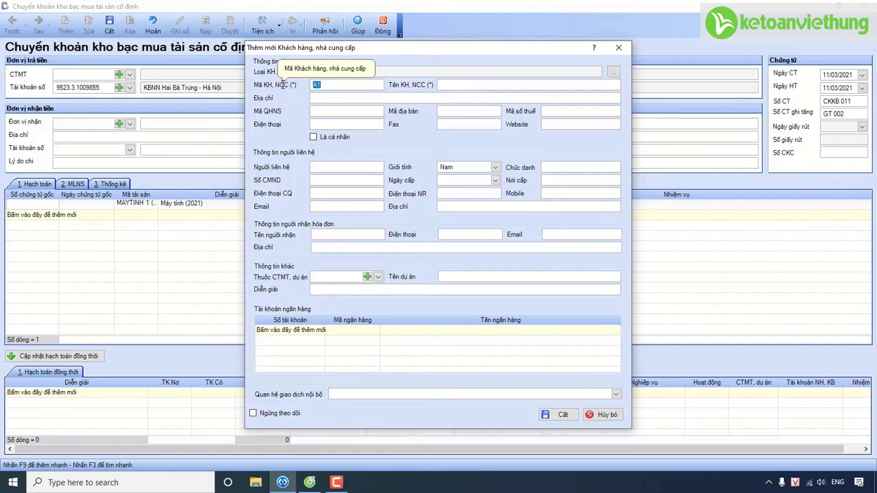
type("kinh")
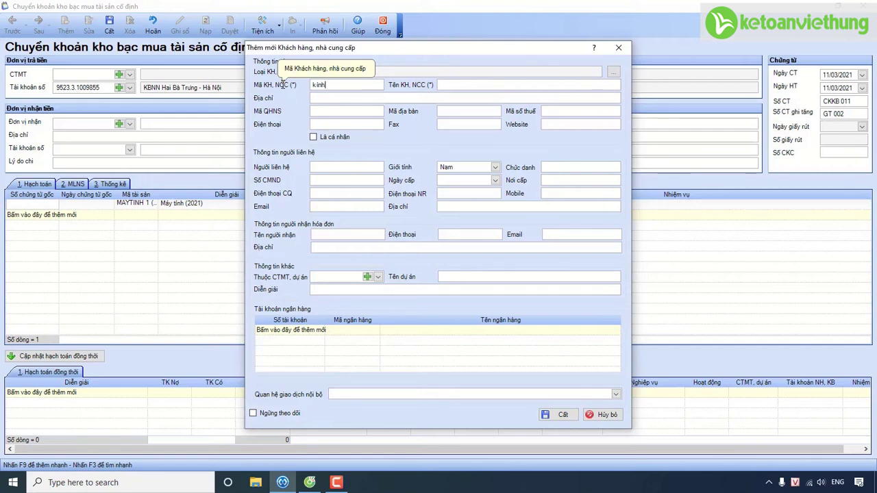
left_click(456, 85)
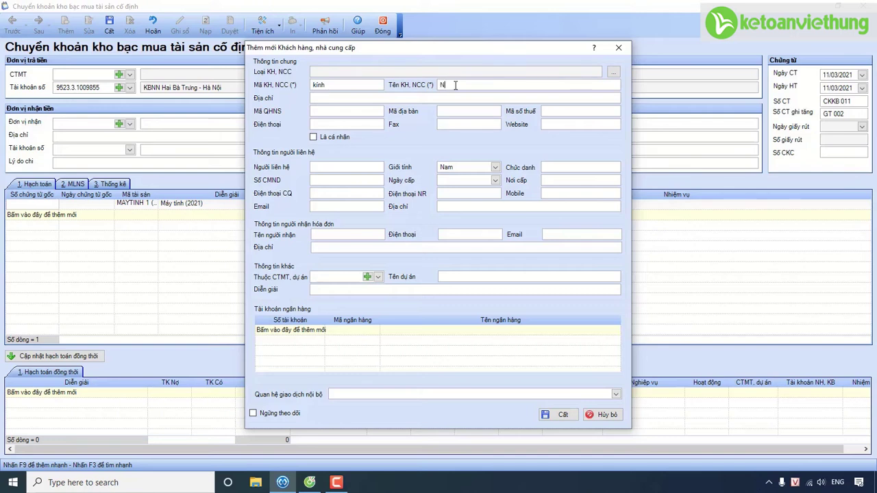
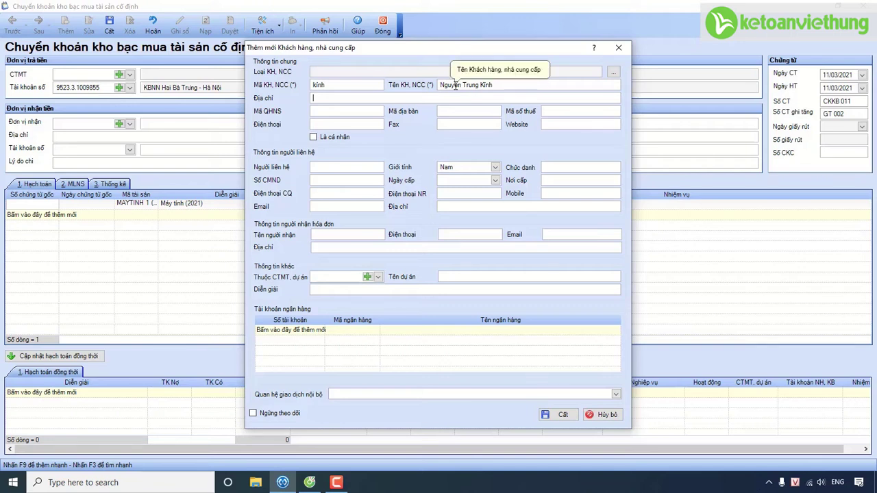
type("Hai Bà Trưng, Hà Nội")
left_click(315, 329)
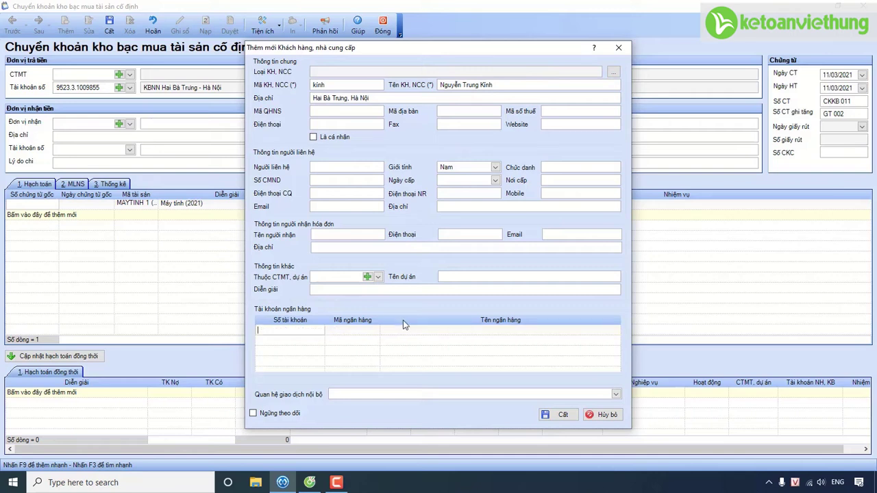
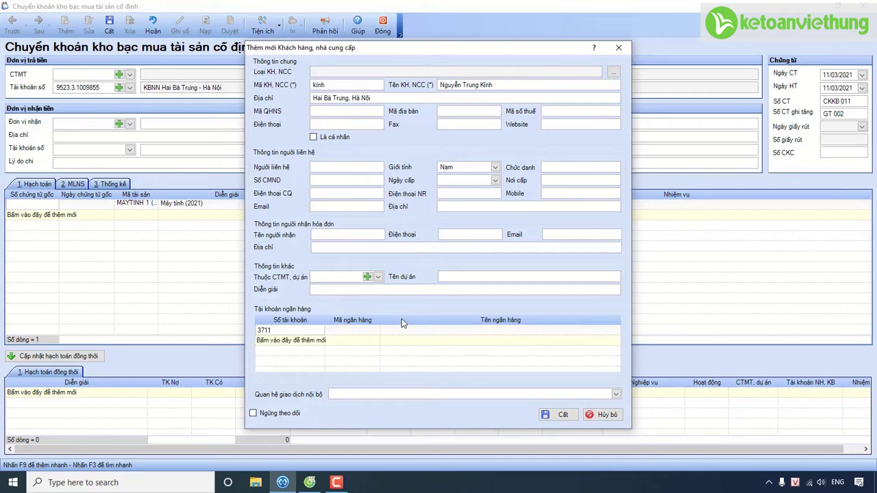
left_click(375, 331)
left_click(375, 331)
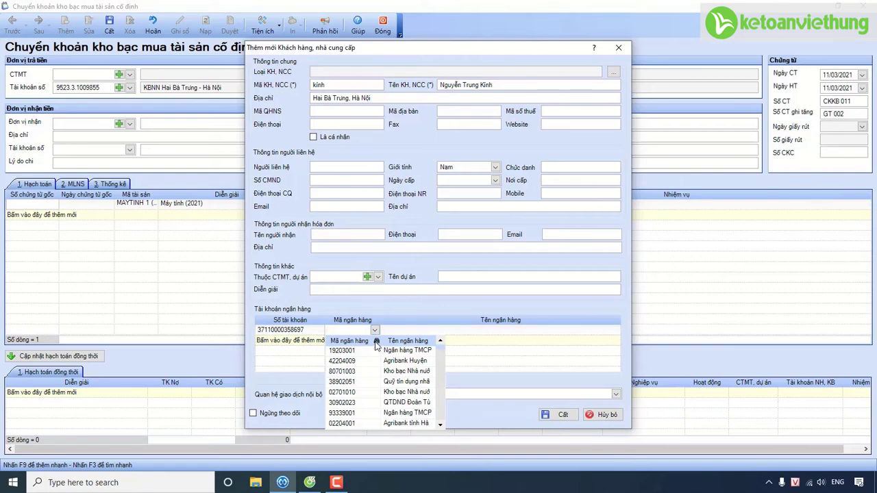
left_click(376, 340)
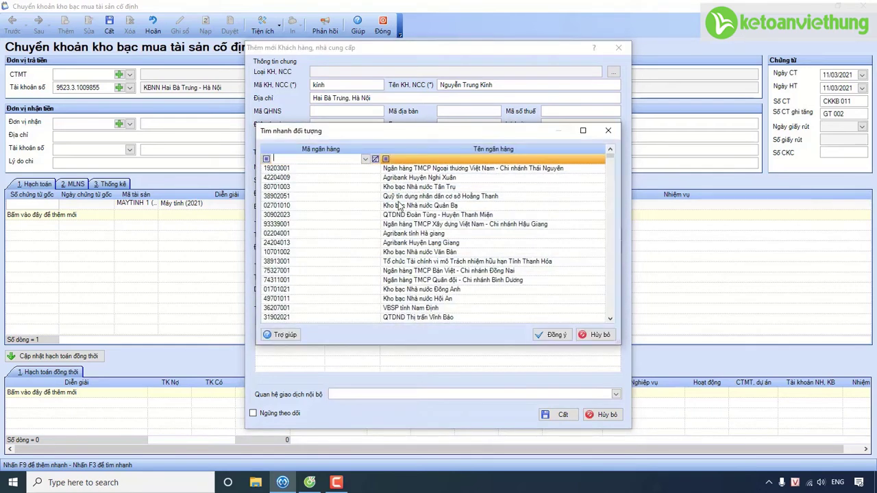
left_click(428, 159)
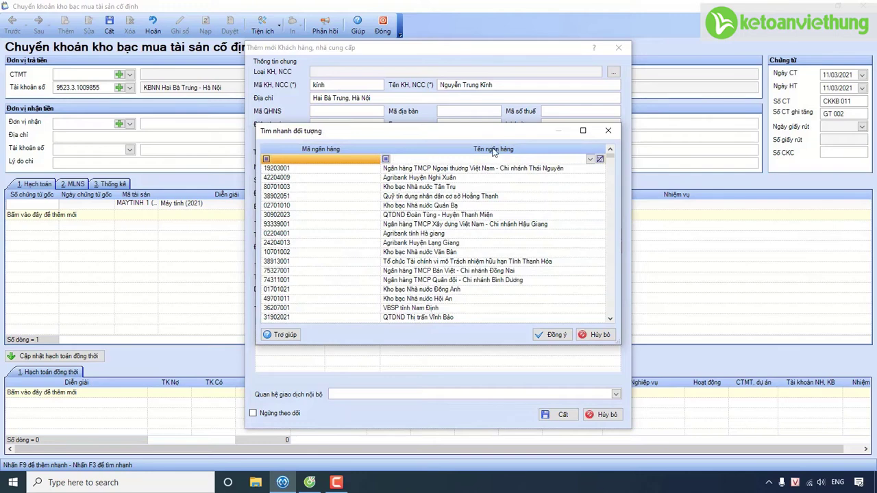
type("hai bà trưng")
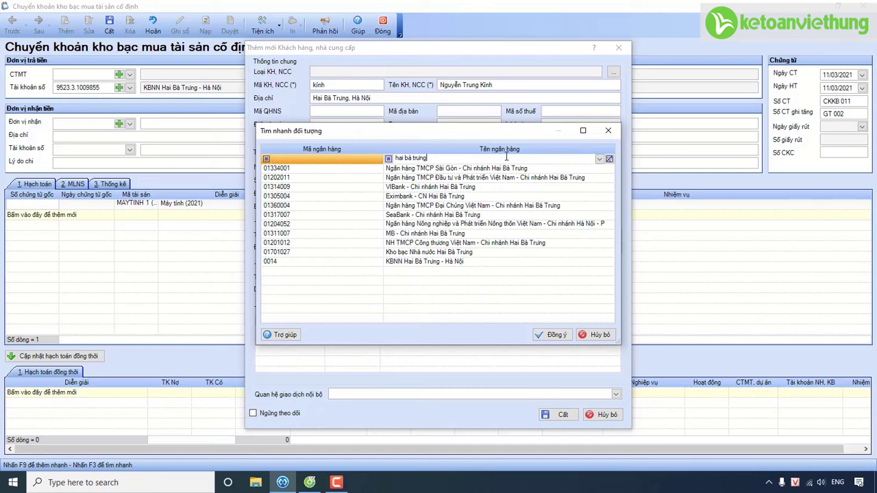
left_click(428, 181)
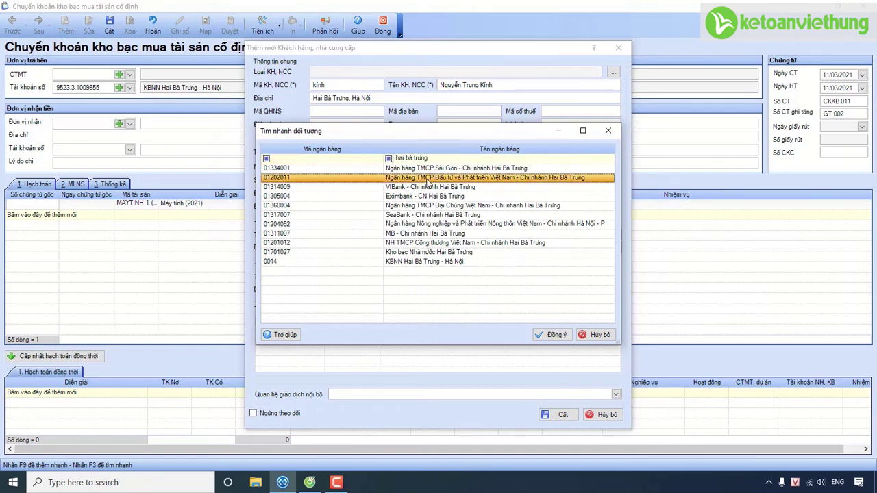
left_click(546, 336)
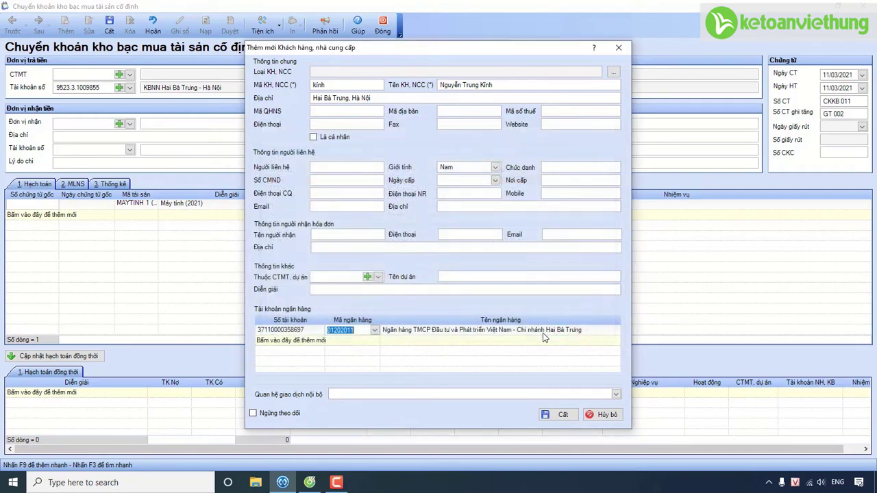
left_click(546, 415)
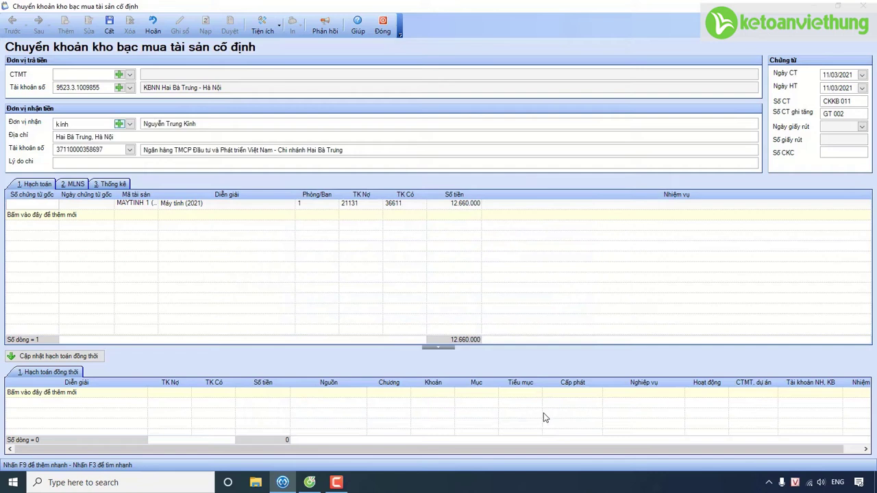
Step: Type the payment reason for the 2021 centralized office-equipment purchase under contract 061691
left_click(181, 163)
type("Chuyển tiền mua s")
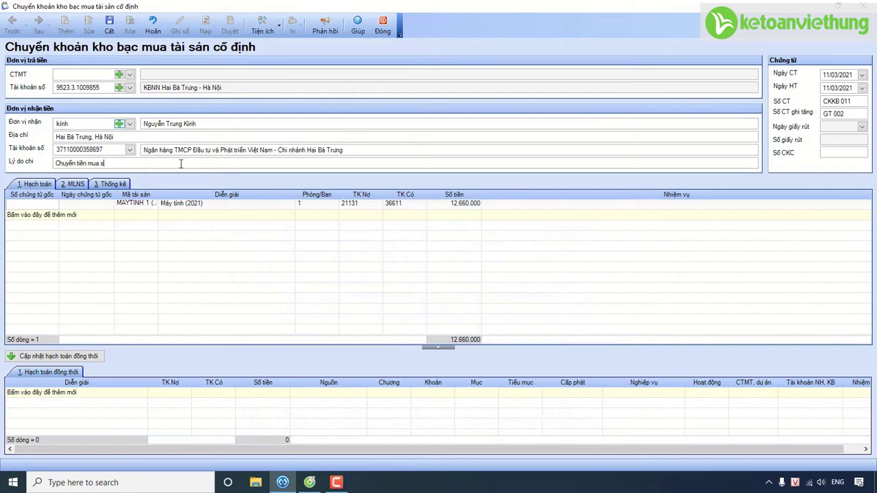
type("ắm máy văn pho")
type("ng tàp trung năm ")
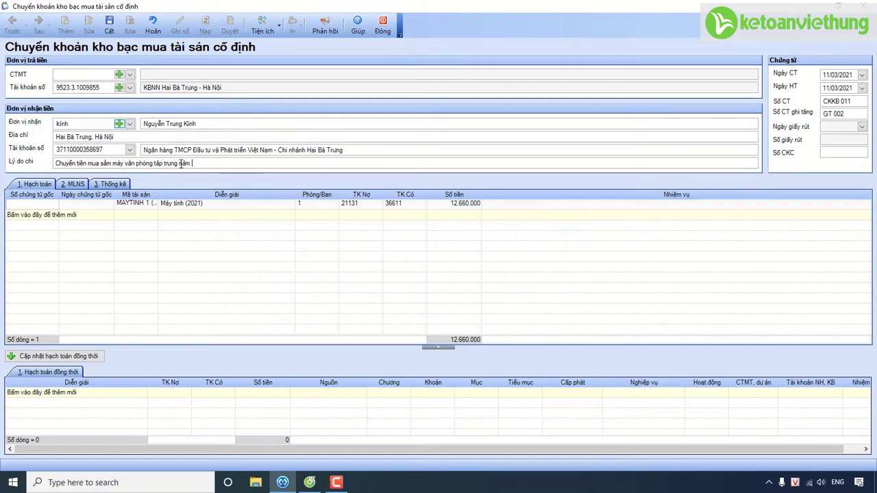
type("2021 th")
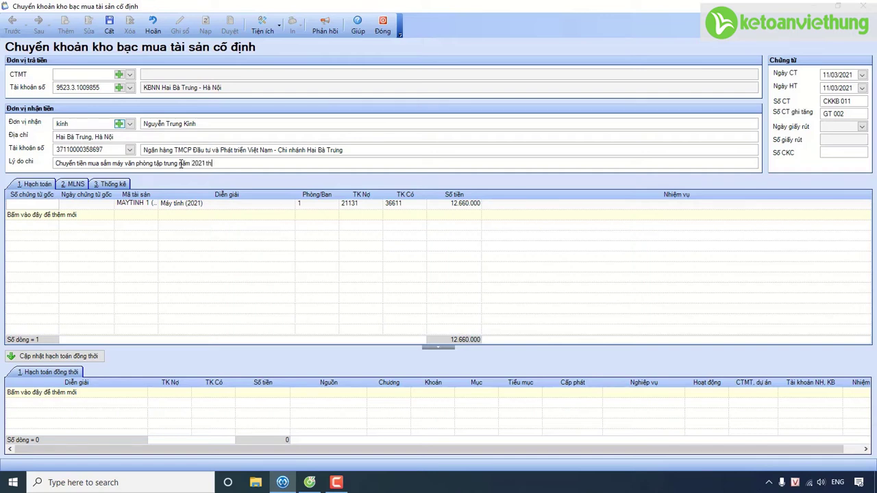
type("eo HĐ số 061691 (03/03/2021")
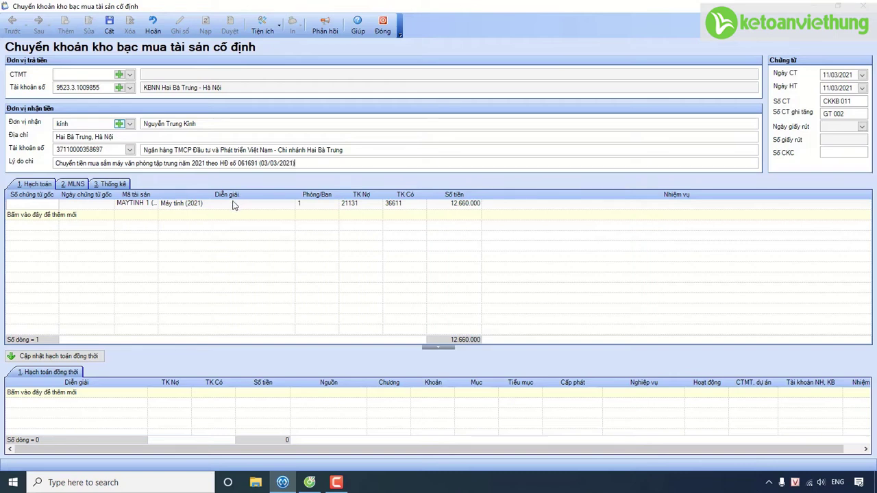
Step: Confirm the computer line's department 1, debit 21131 and credit 36611
mouse_move(153, 209)
mouse_move(320, 210)
left_click(333, 205)
left_click(369, 244)
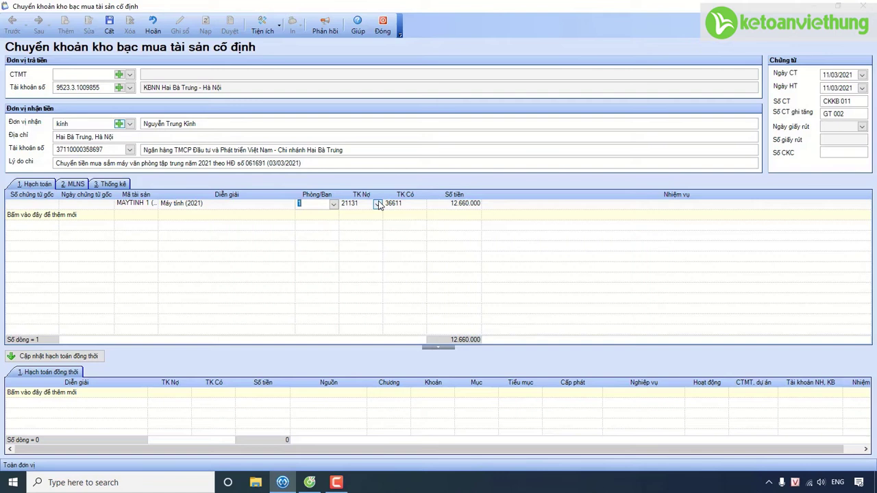
left_click(379, 205)
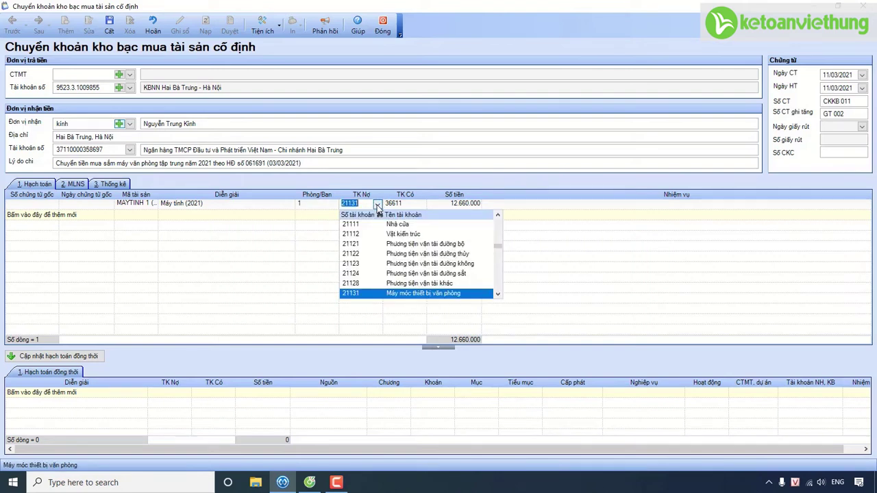
left_click(378, 205)
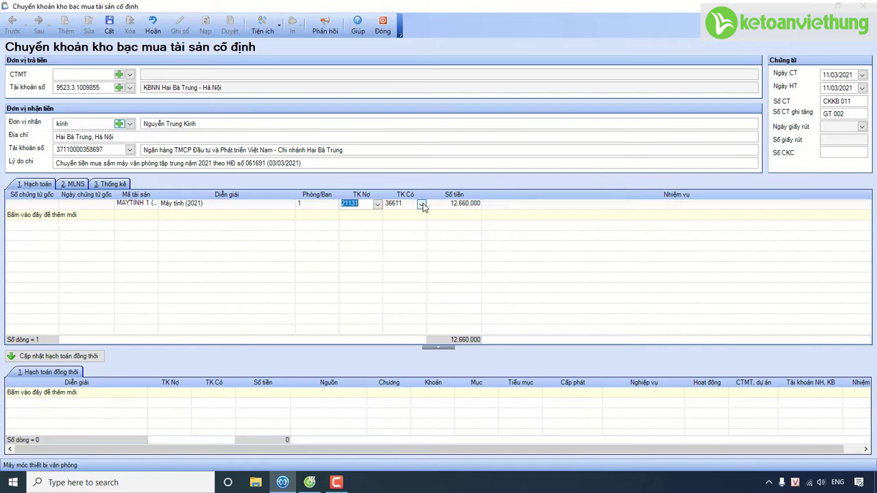
left_click(423, 204)
left_click(423, 204)
left_click(423, 204)
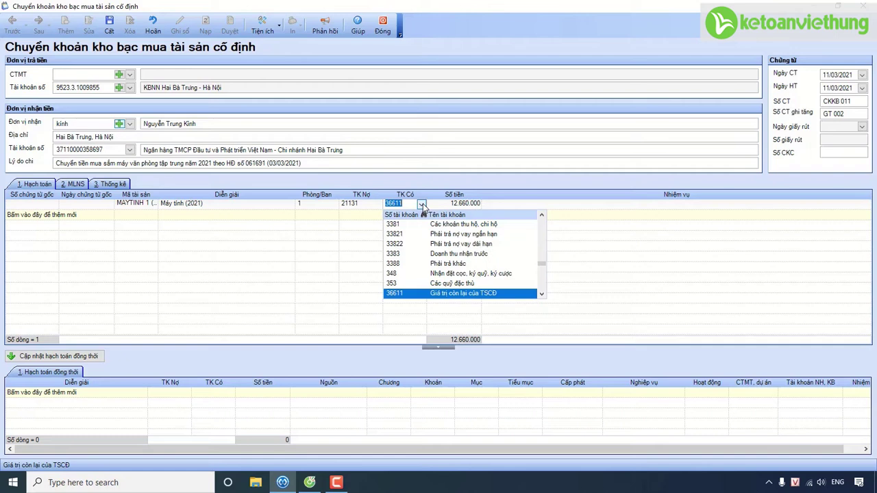
left_click(449, 203)
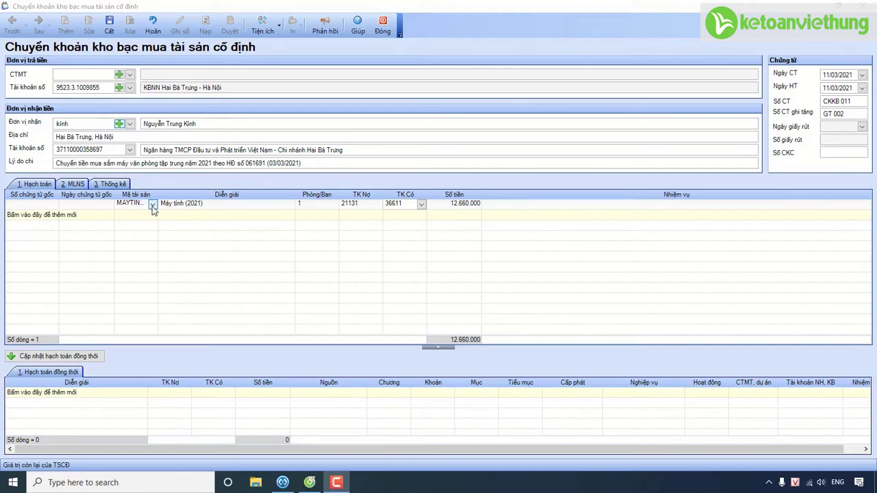
Step: Generate the budget line crediting 008212 with sub-item 6956 and activity Hoạt động từ nguồn NSNN cấp
left_click(67, 357)
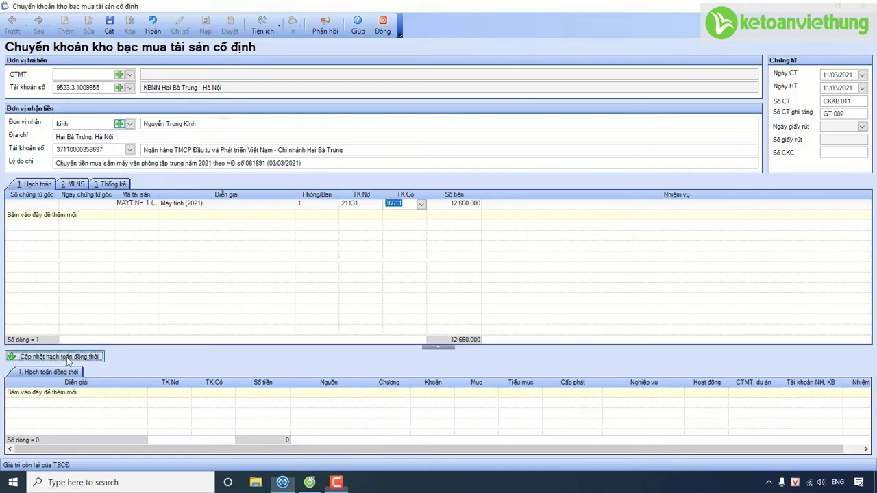
mouse_move(209, 397)
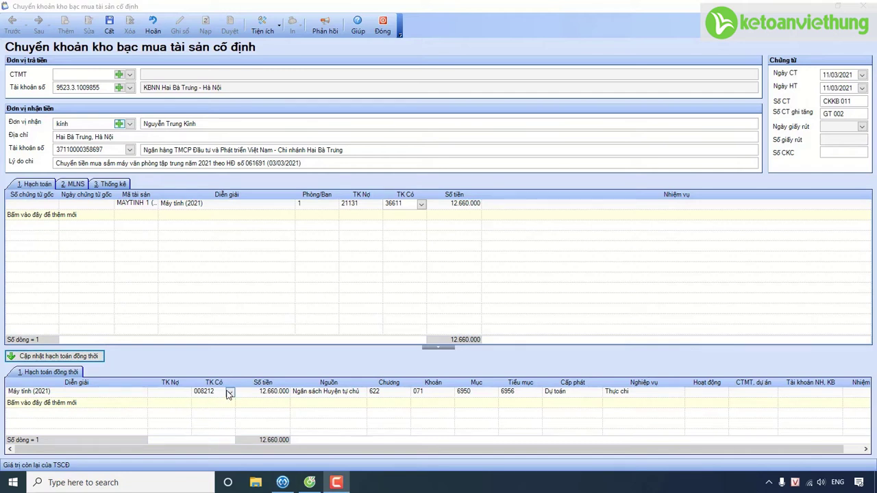
left_click(230, 393)
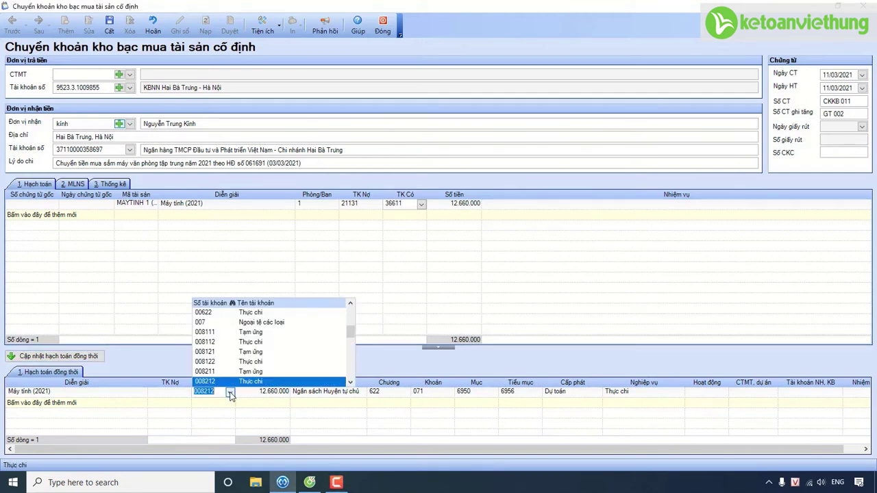
left_click(230, 394)
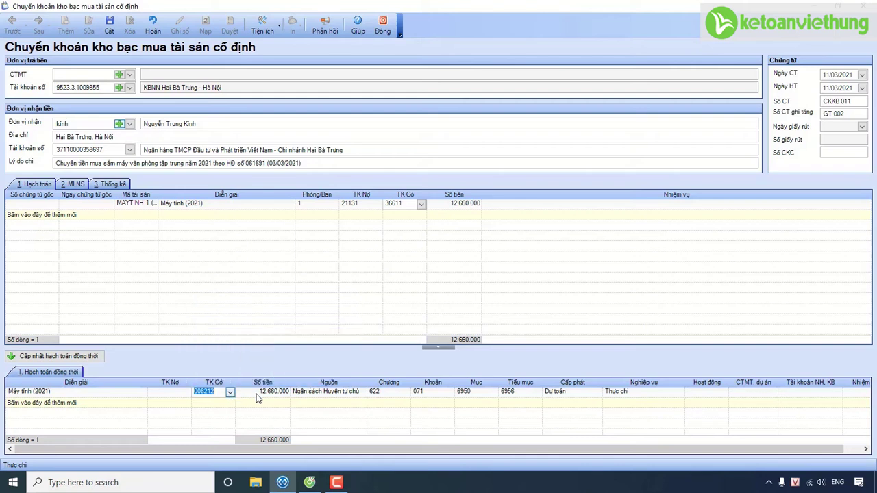
left_click(538, 395)
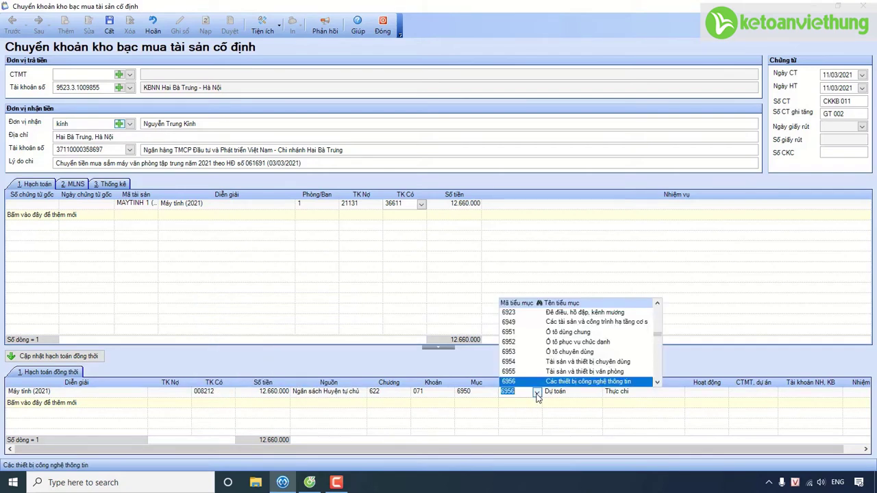
left_click(537, 395)
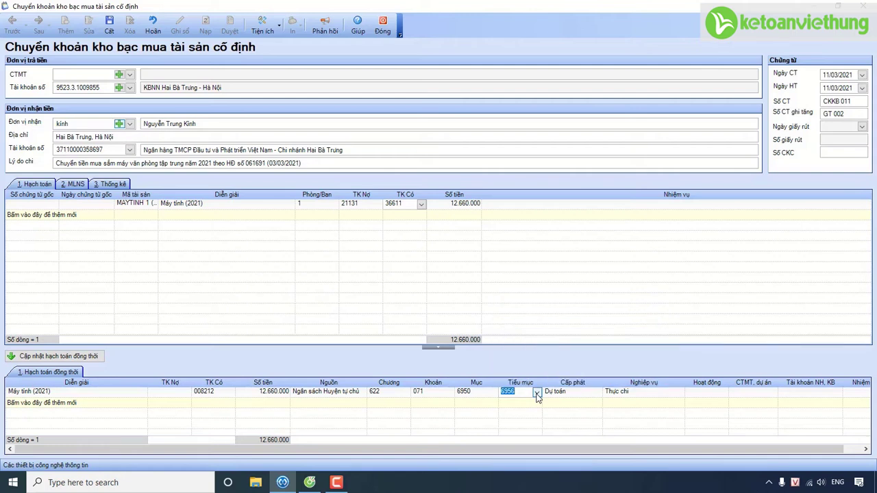
left_click(723, 392)
left_click(742, 313)
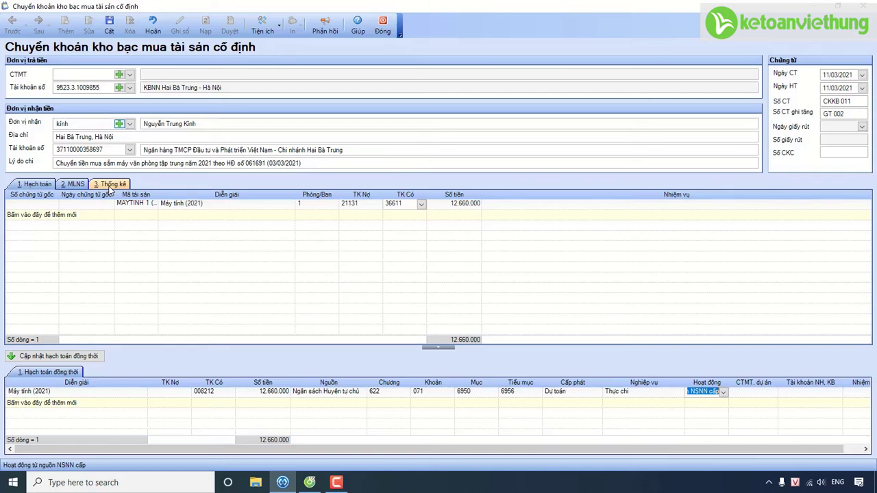
left_click(109, 185)
Step: Set the statistics line's activity to Hoạt động từ nguồn NSNN cấp and save CKKB 011
left_click(334, 205)
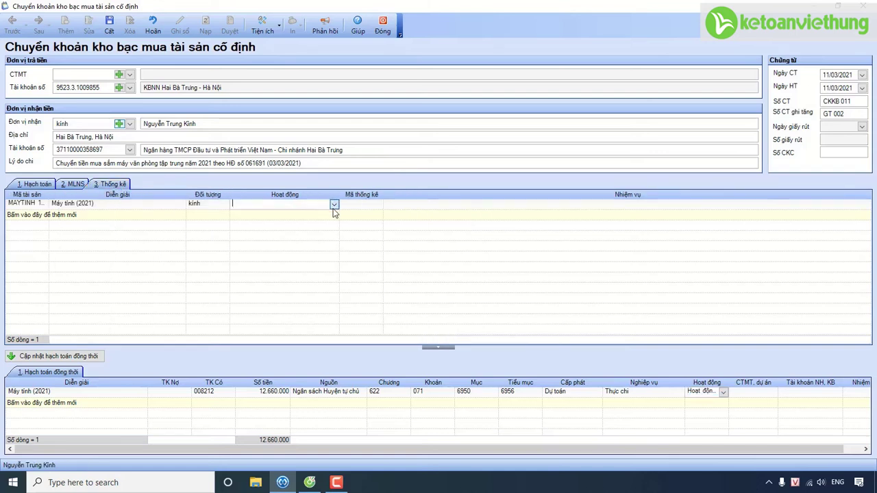
left_click(272, 219)
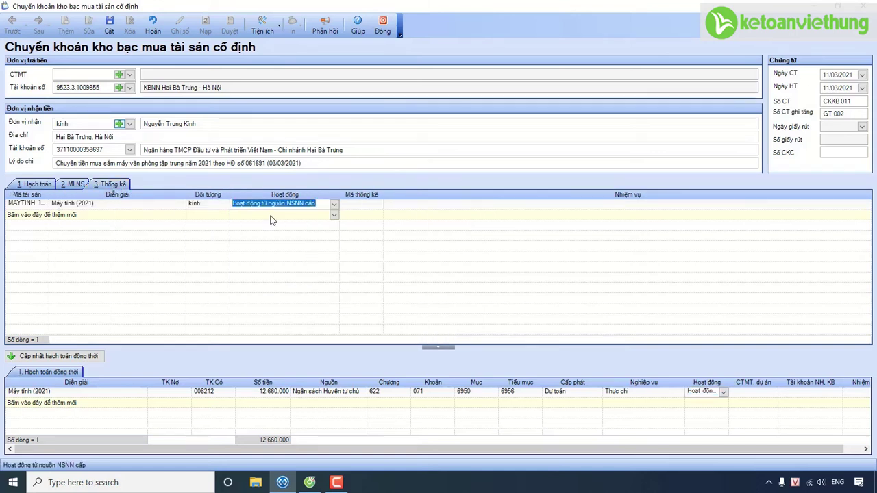
left_click(109, 31)
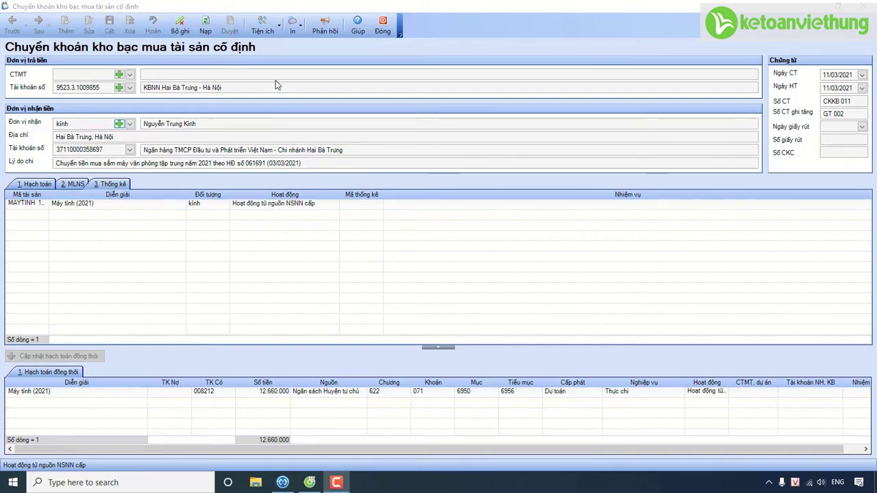
left_click(260, 30)
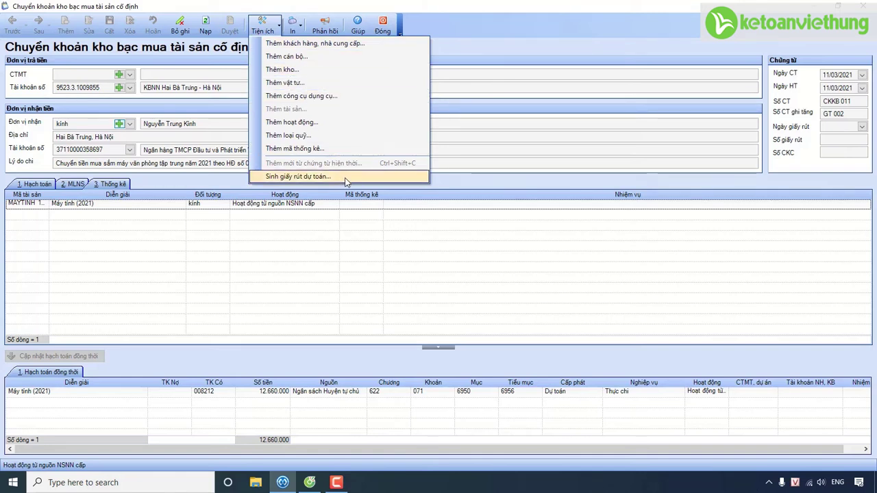
left_click(468, 58)
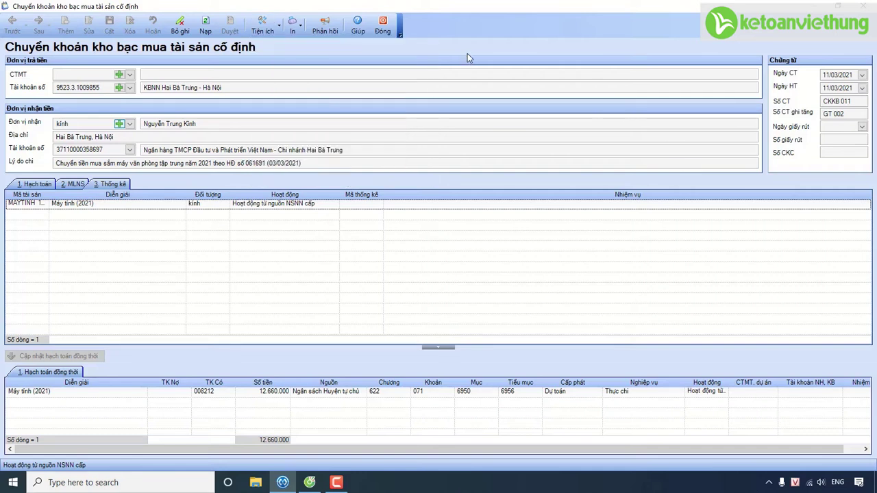
left_click(23, 188)
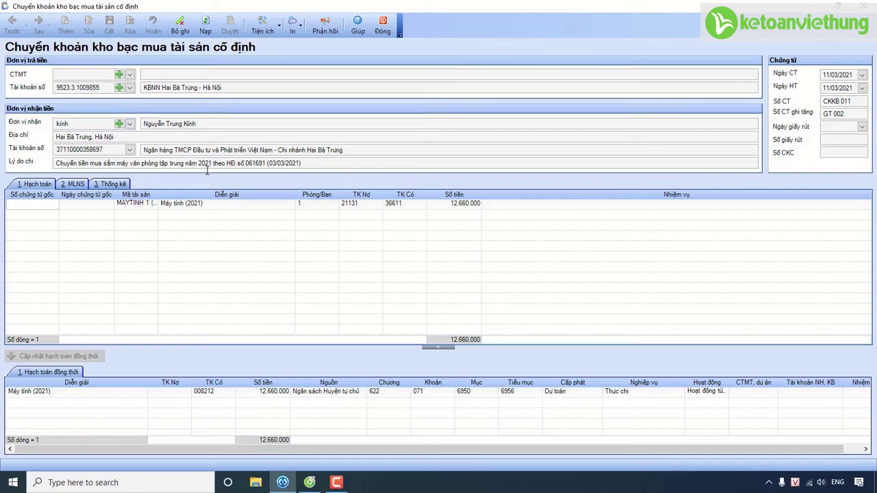
Step: Close the voucher and add asset Laptop 1 (2021), named Laptop Dell (2021), as a laptop
left_click(383, 33)
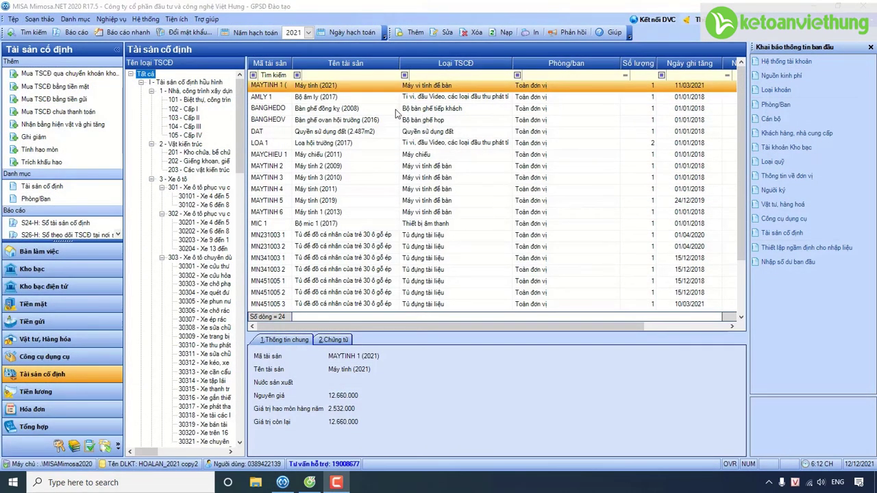
left_click(414, 33)
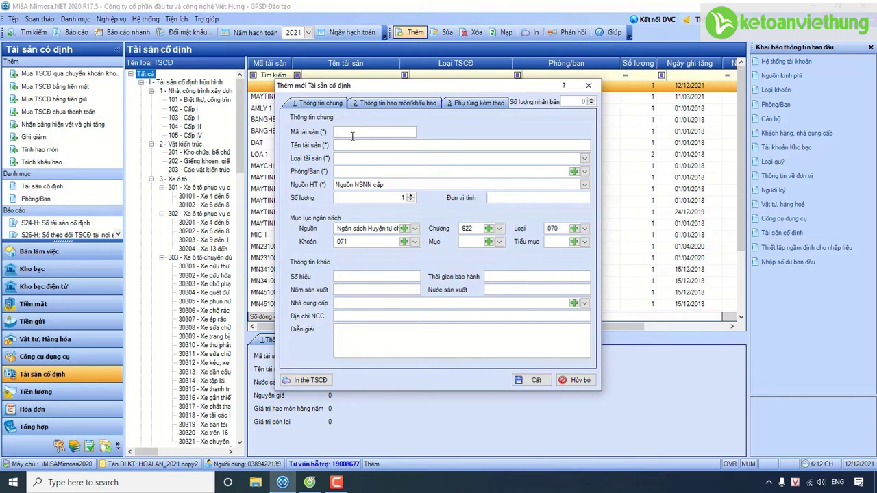
type("Laptop 1 (2021)")
key("Tab")
type("Laptop Dell (2021)")
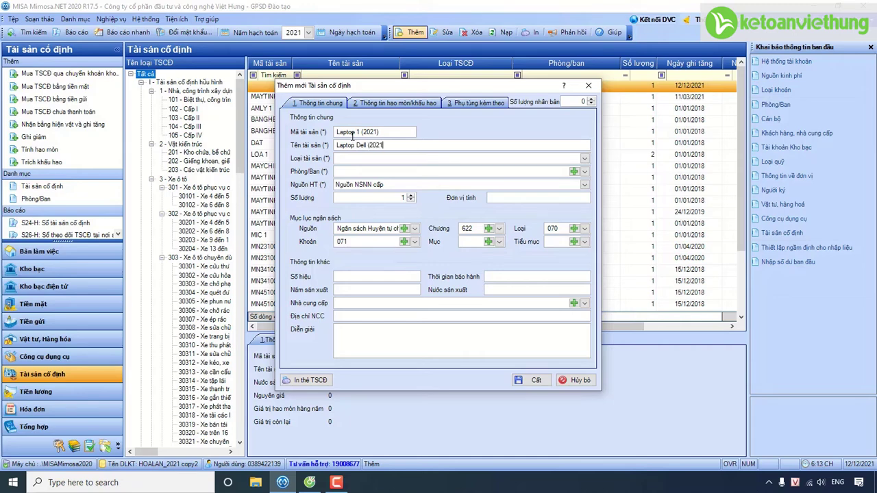
left_click(584, 158)
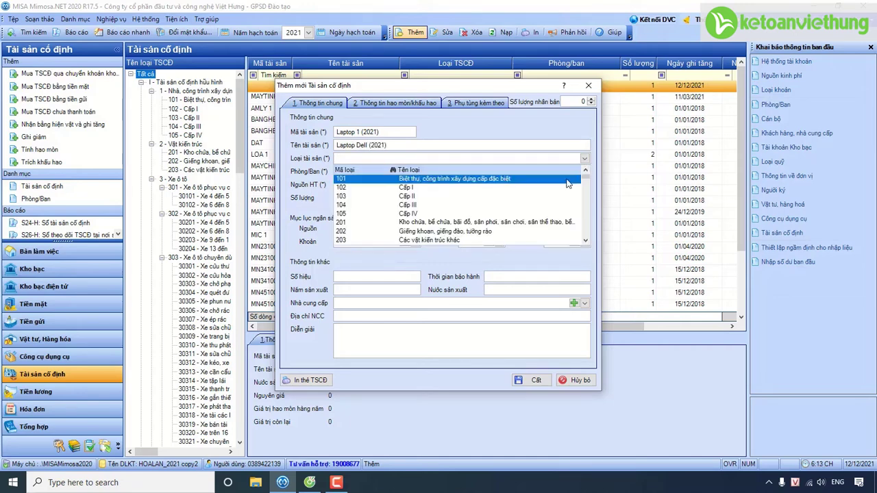
left_click(586, 240)
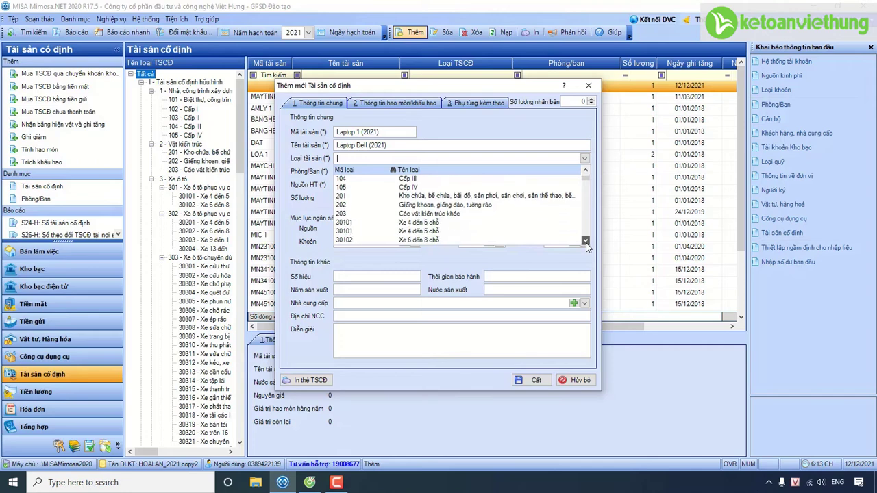
left_click(586, 244)
Step: Assign the laptop to Toàn đơn vị with unit Bộ and sub-item 6956
left_click(585, 172)
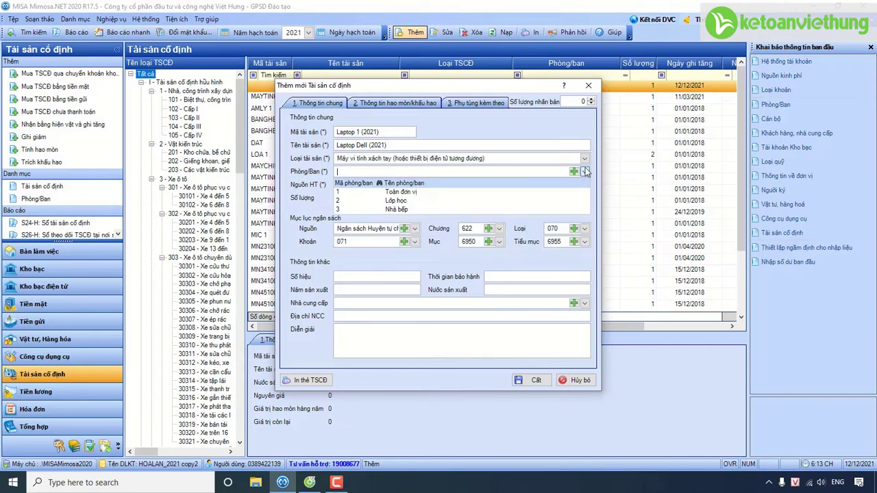
left_click(465, 198)
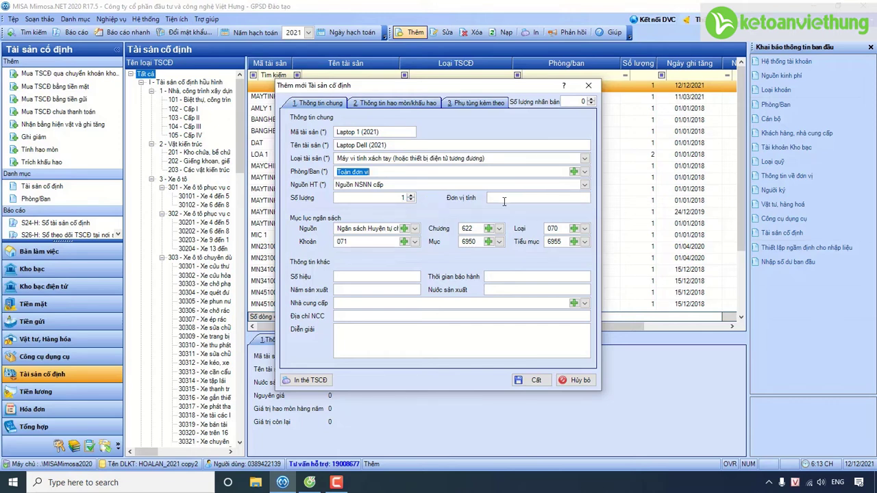
left_click(503, 197)
type("Bộ")
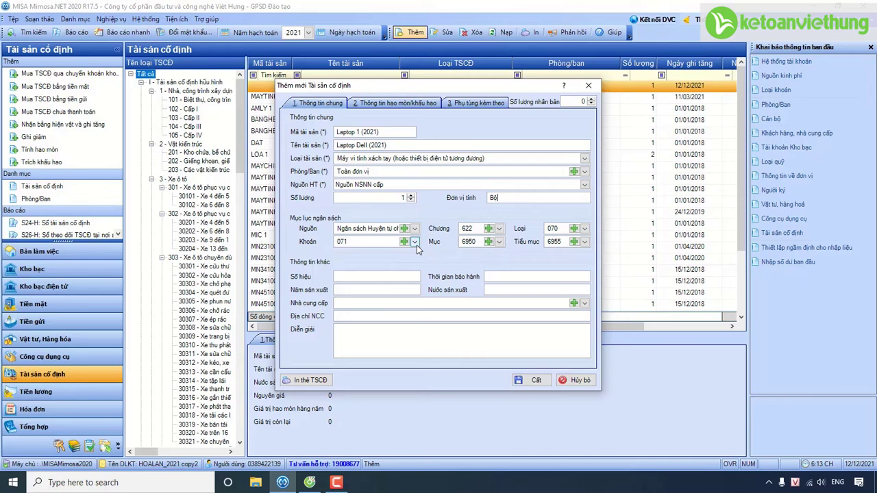
left_click(585, 242)
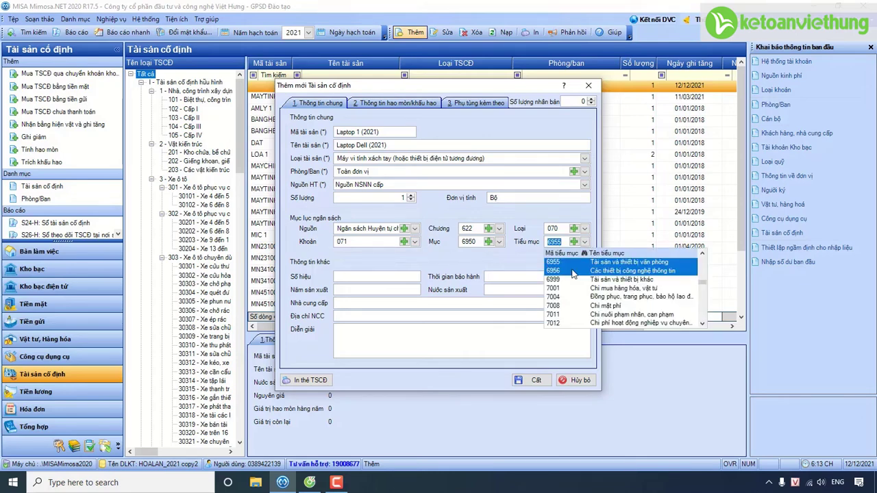
left_click(574, 272)
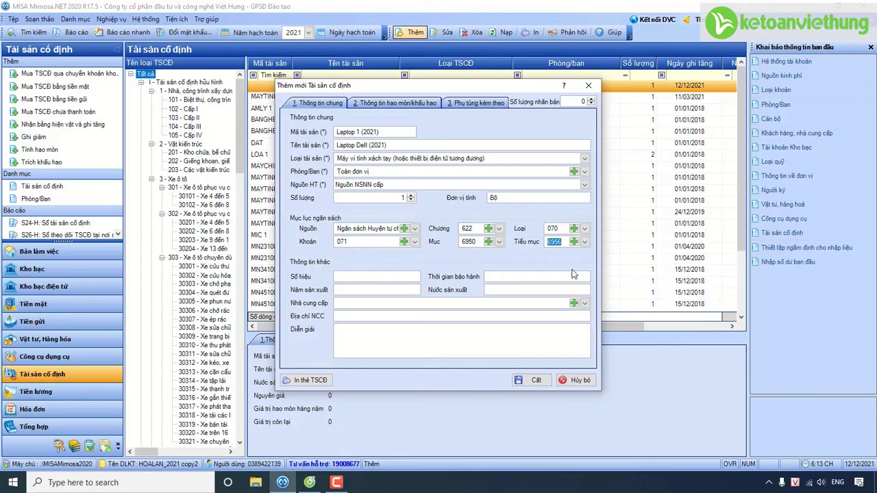
left_click(421, 105)
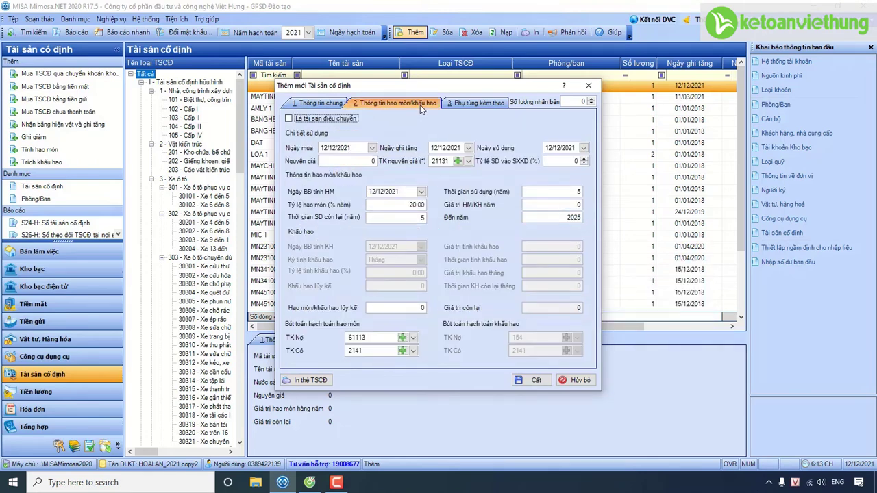
Step: Set the laptop's purchase date to 11/03/2021 and its original cost to 14.990.000
left_click(334, 149)
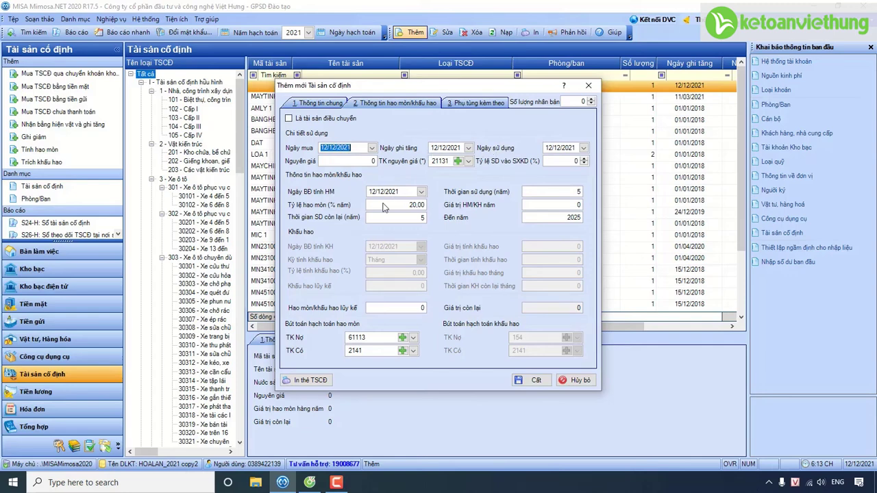
type("11/03/2021")
key("Tab")
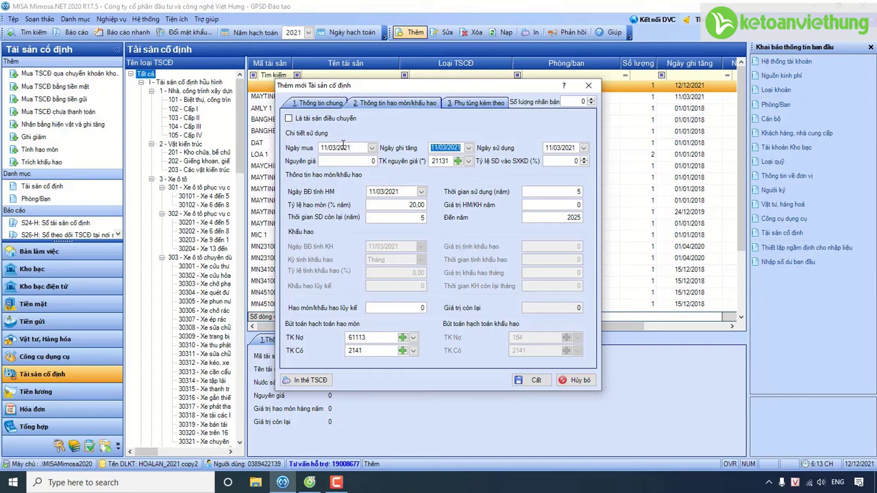
left_click(376, 162)
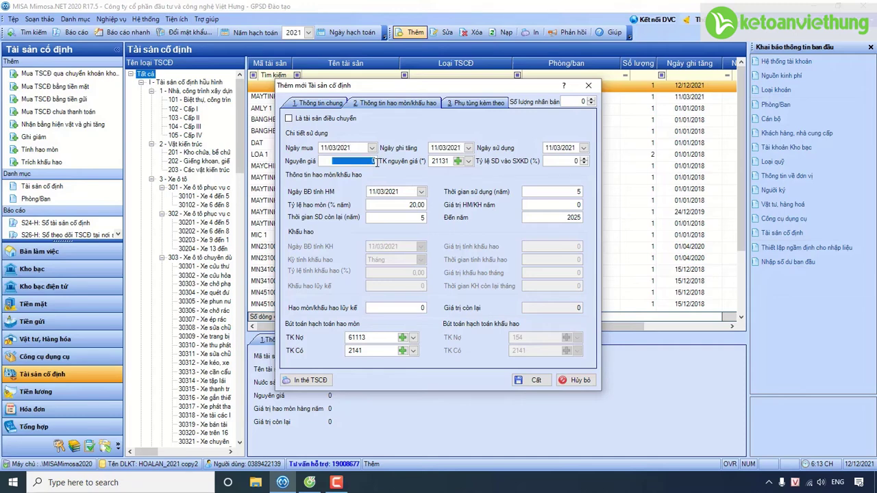
type("14.990.000")
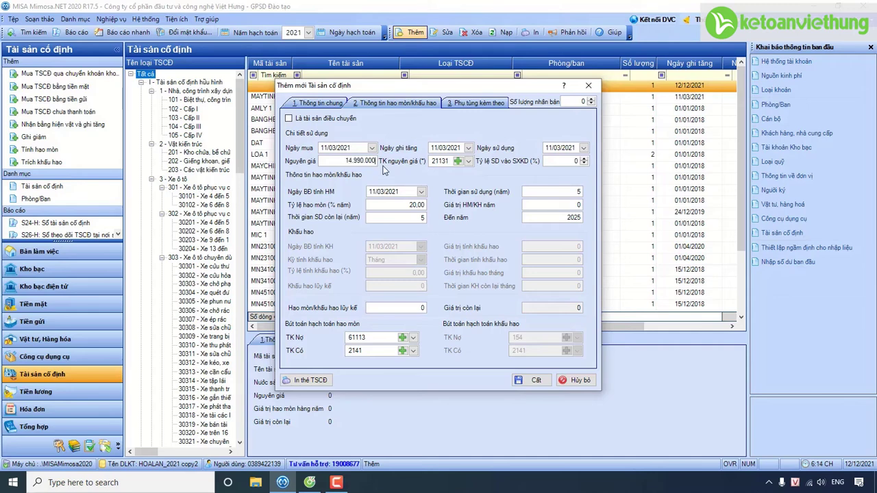
key("Tab")
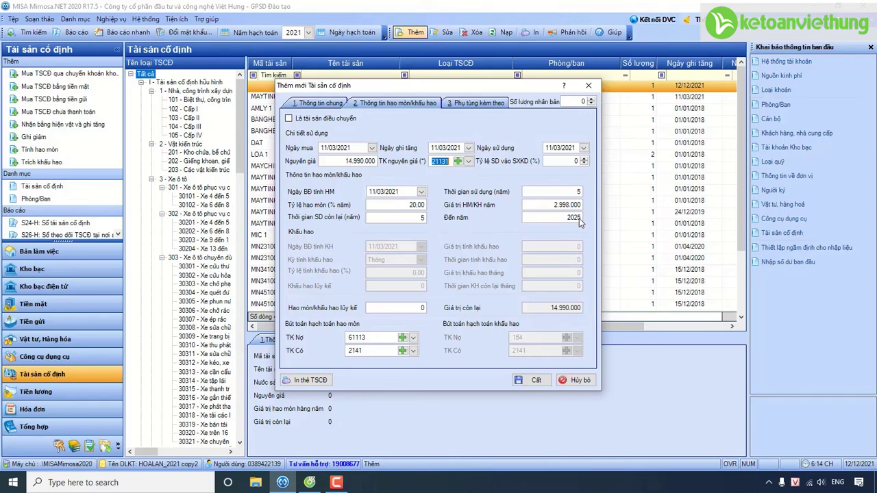
Step: Keep 61113 as the depreciation debit account and 2141 as the credit account
left_click(414, 339)
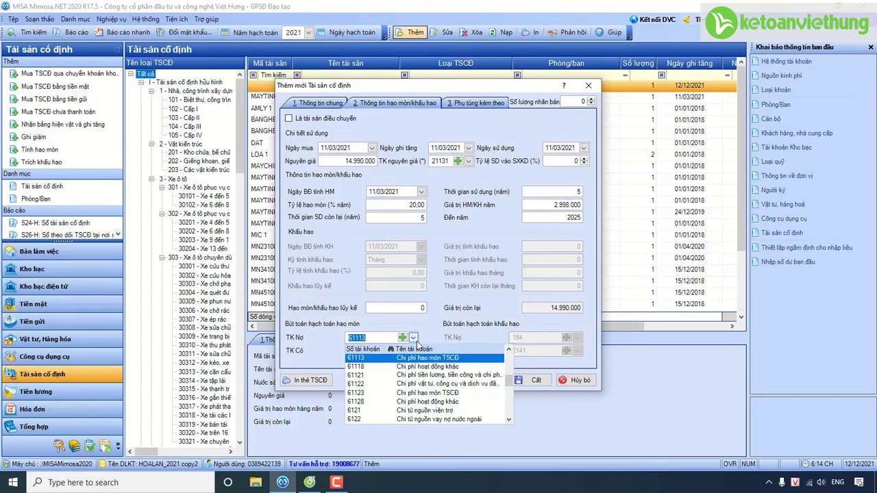
left_click(413, 338)
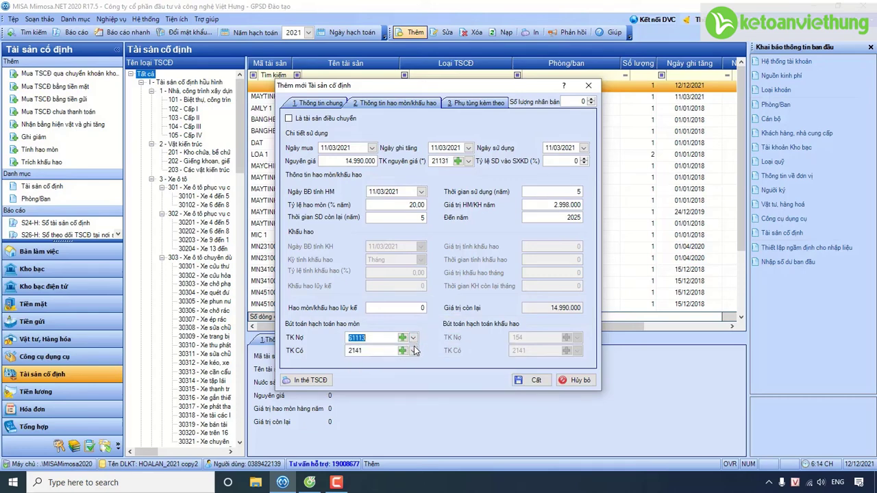
left_click(414, 351)
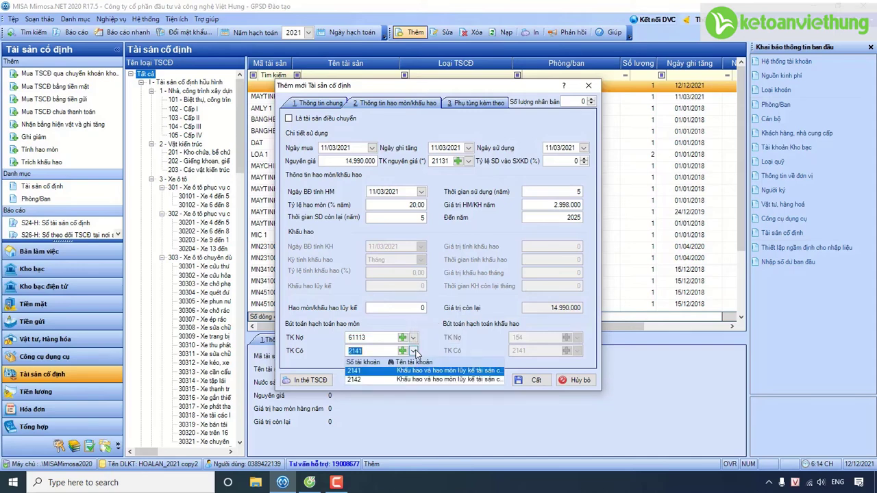
left_click(414, 351)
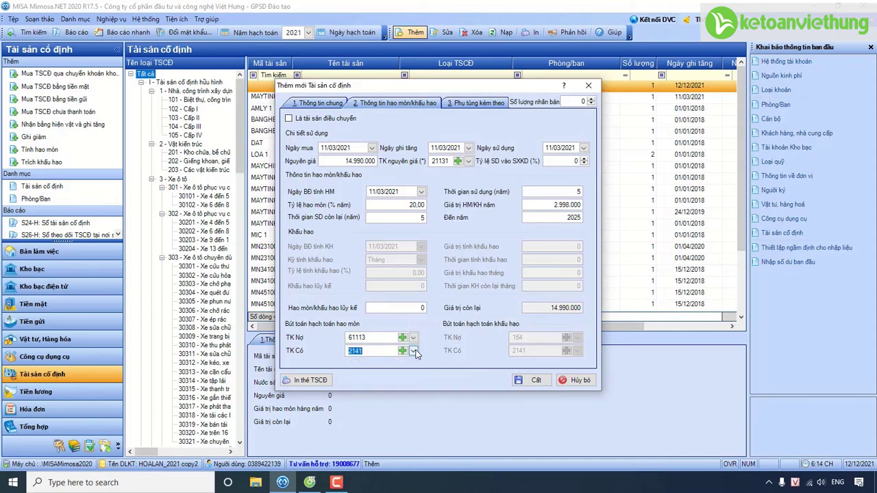
Step: Save Laptop Dell (2021) without generating an asset increase voucher
left_click(531, 381)
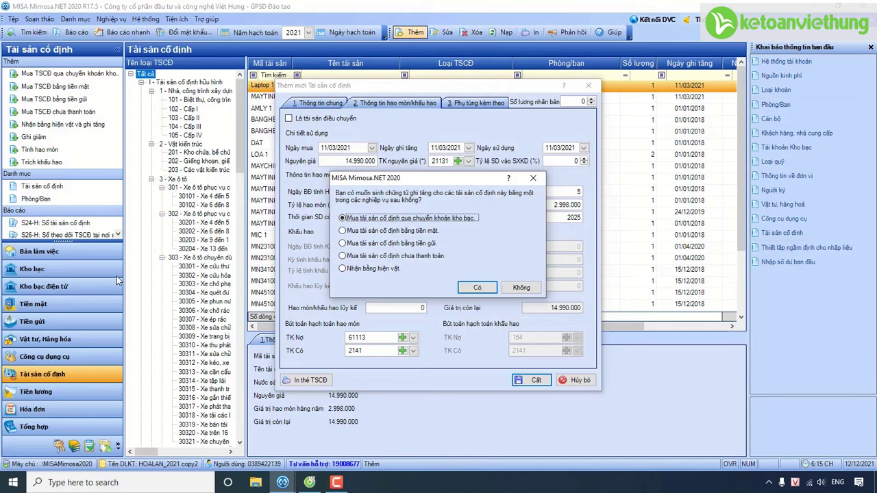
left_click(523, 288)
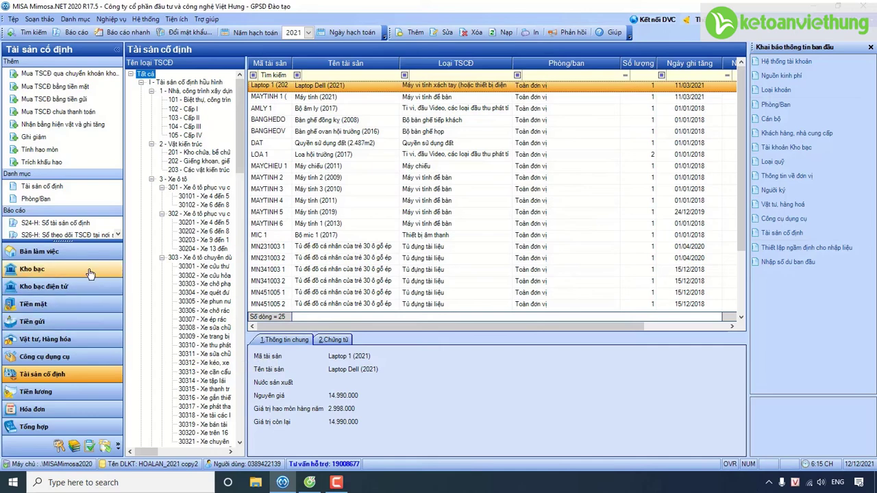
left_click(89, 274)
Step: Open treasury transfer CKKB 011 from the transfer list, unpost it and start editing
left_click(474, 285)
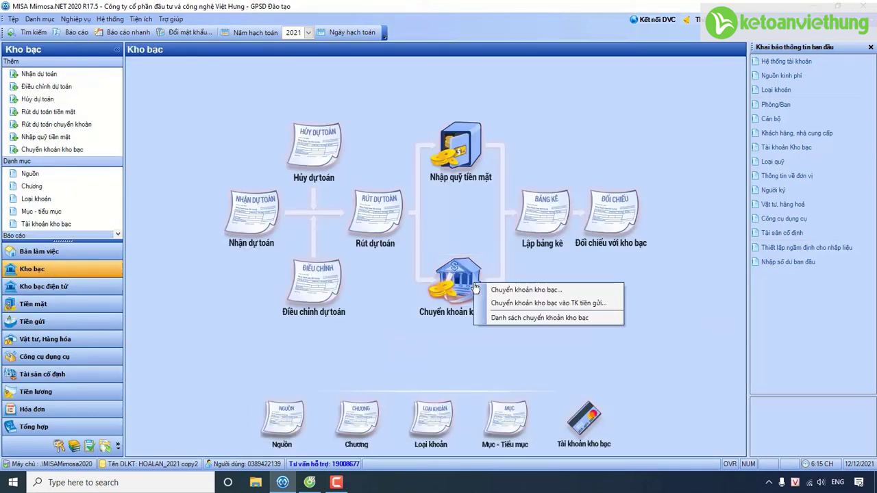
left_click(497, 317)
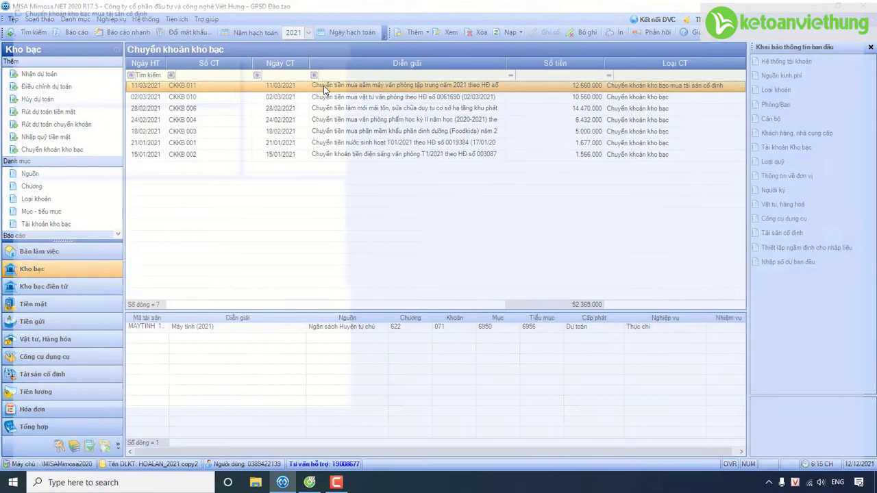
double_click(324, 86)
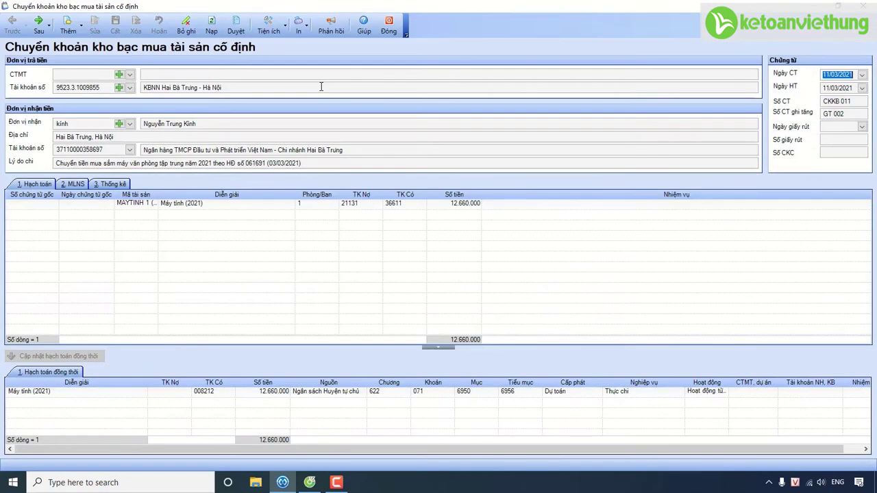
left_click(185, 26)
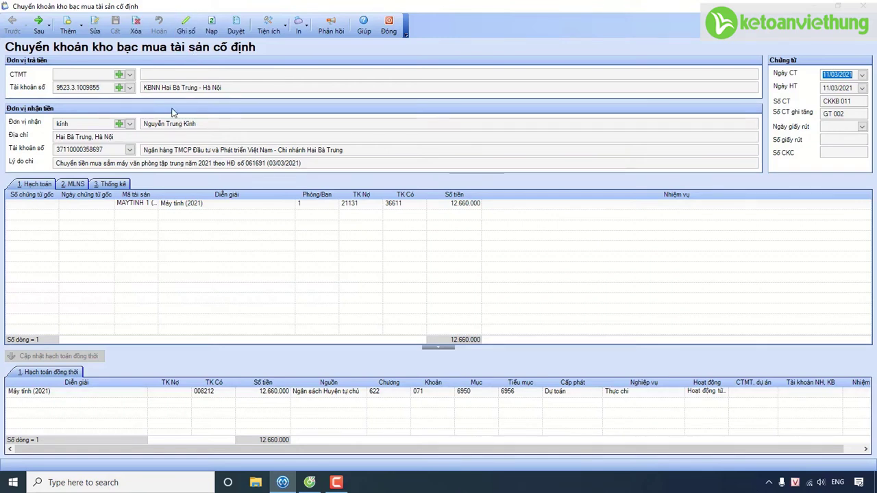
left_click(94, 26)
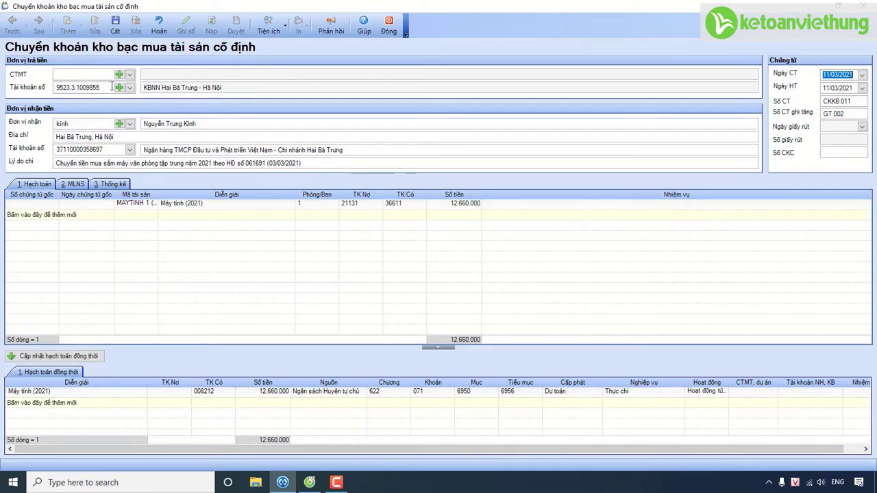
Step: Add a Laptop 1 (2021) asset line, keeping accounts 21131/36611 for 14.990.000
left_click(153, 216)
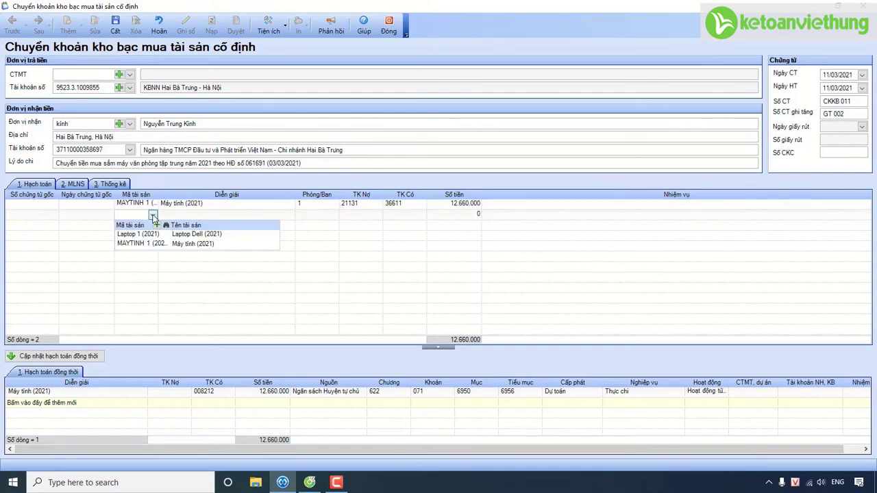
left_click(152, 237)
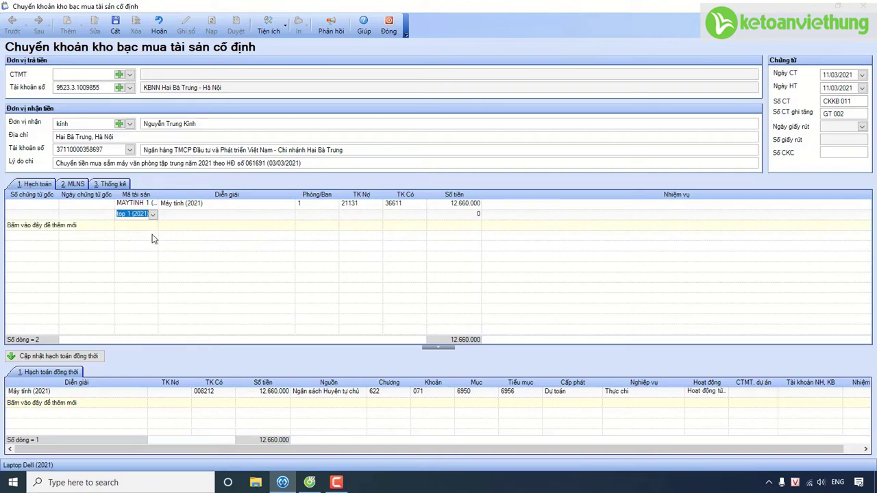
left_click(154, 238)
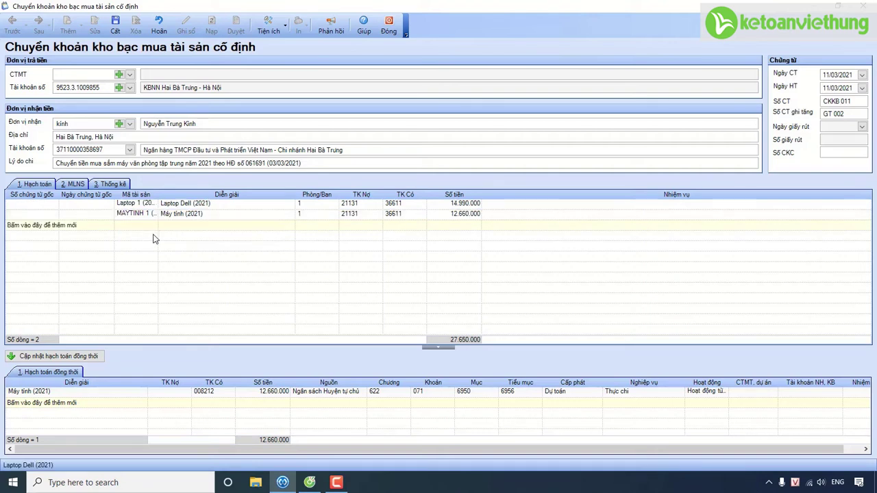
left_click(375, 216)
left_click(377, 215)
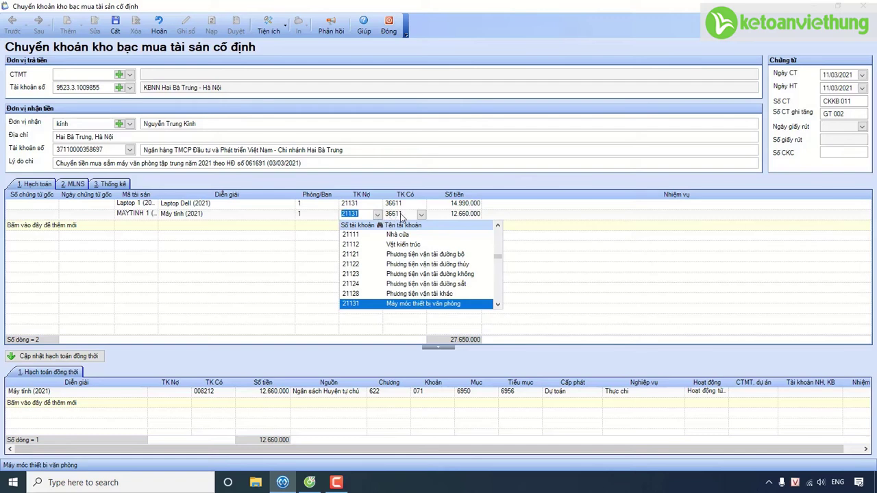
left_click(422, 216)
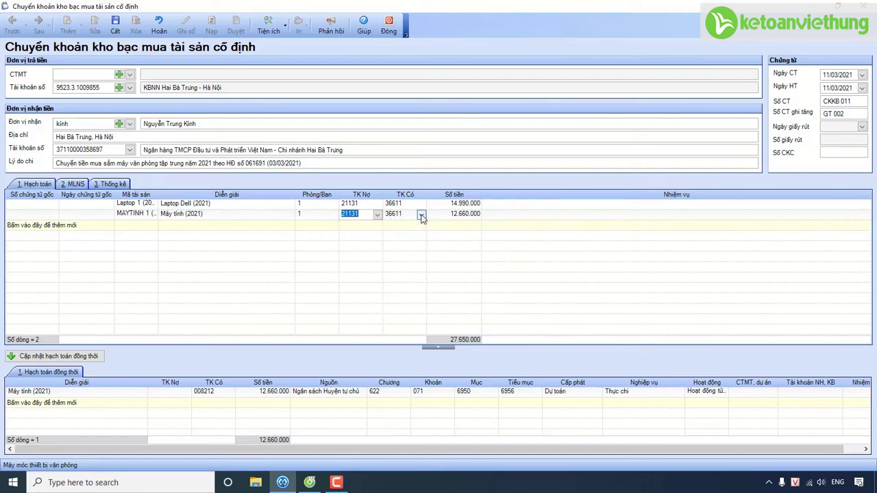
left_click(421, 216)
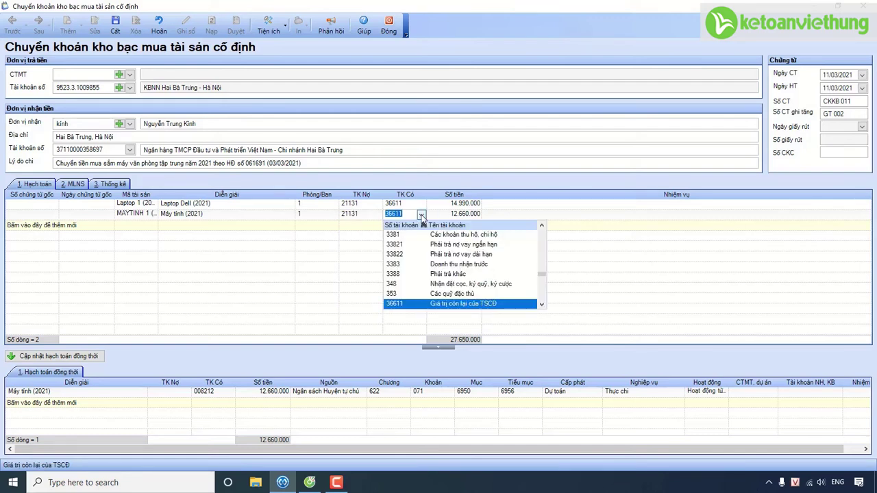
left_click(421, 216)
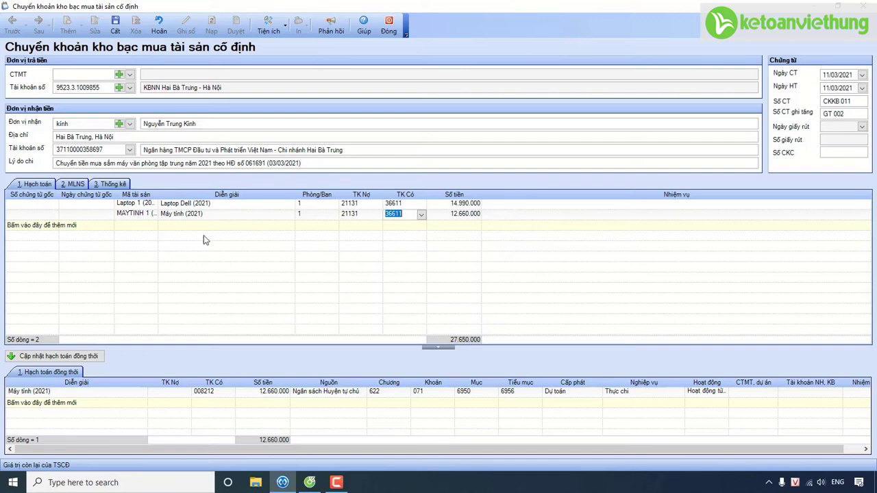
Step: Review the MLNS and Thống kê details and set the laptop line's activity to Hoạt động từ nguồn NSNN cấp
left_click(75, 186)
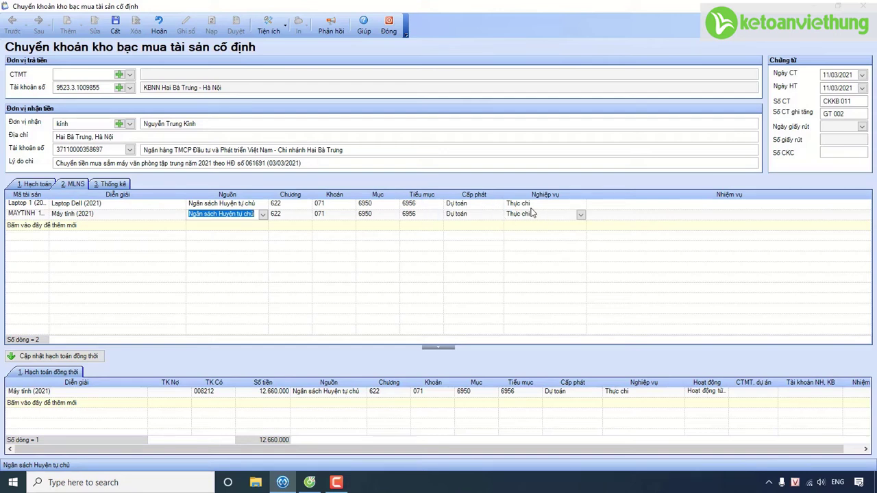
left_click(109, 185)
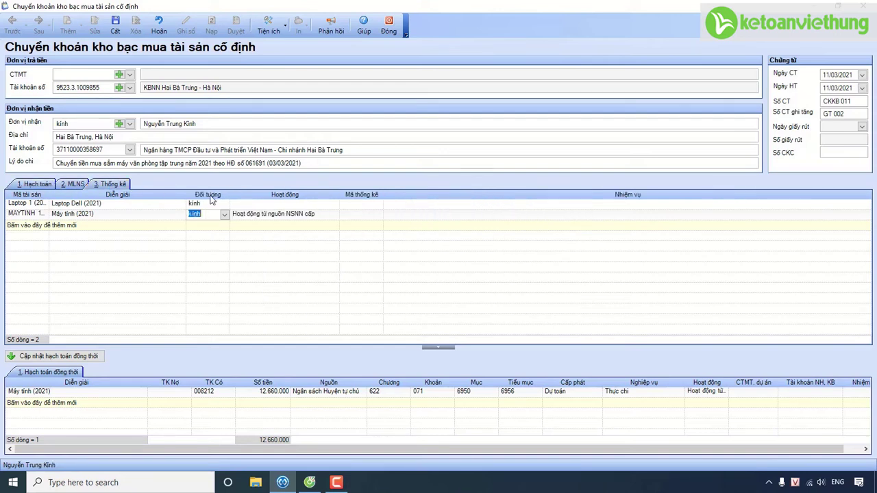
left_click(334, 206)
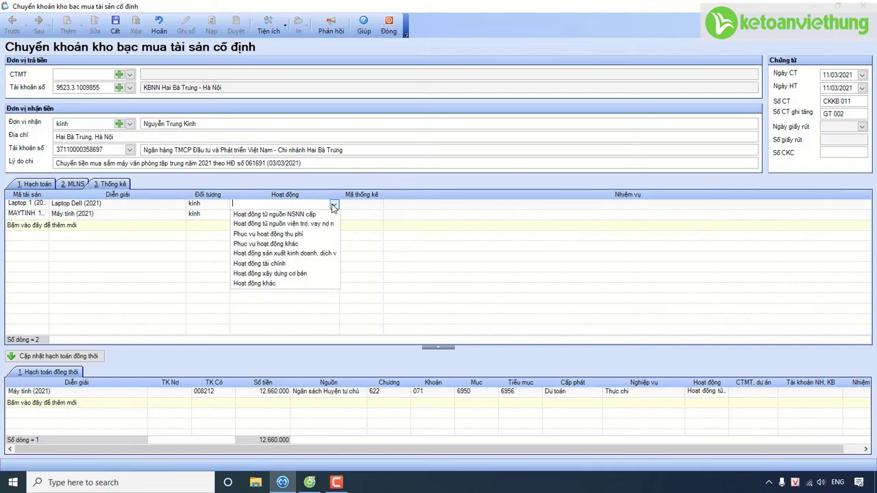
left_click(310, 216)
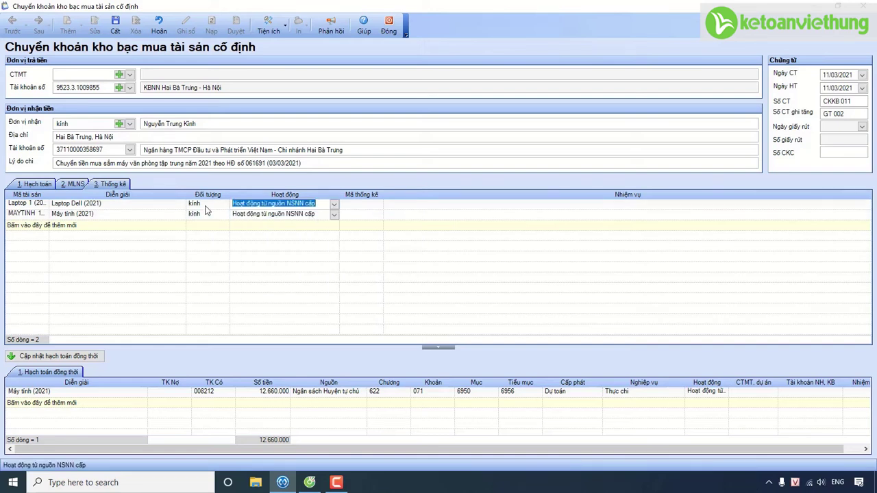
left_click(34, 184)
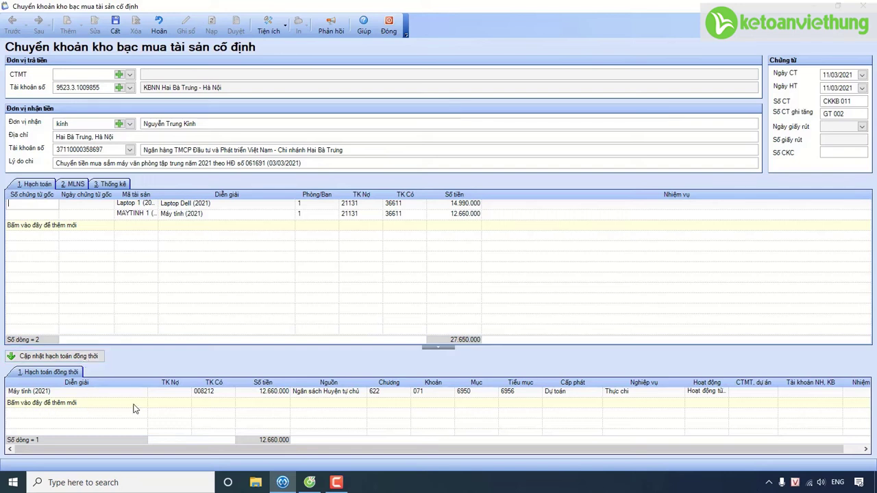
Step: Save CKKB 011 and accept updating the simultaneous entries to 27.650.000
mouse_move(226, 408)
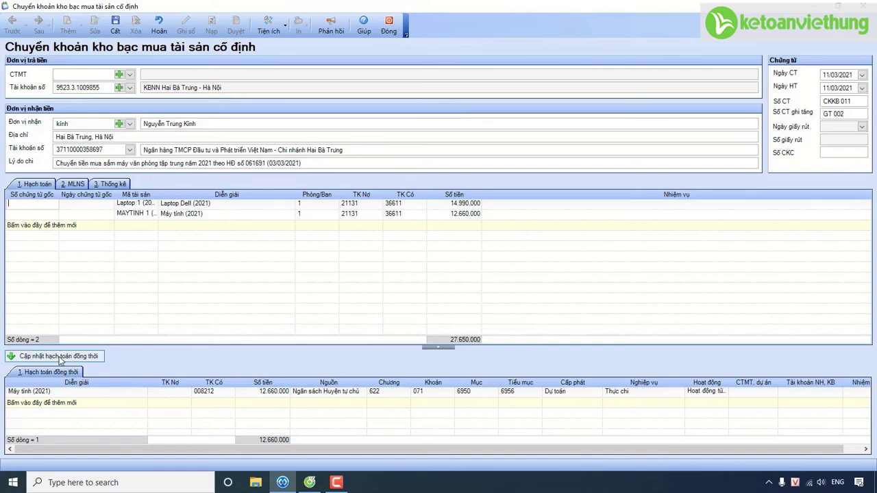
left_click(116, 27)
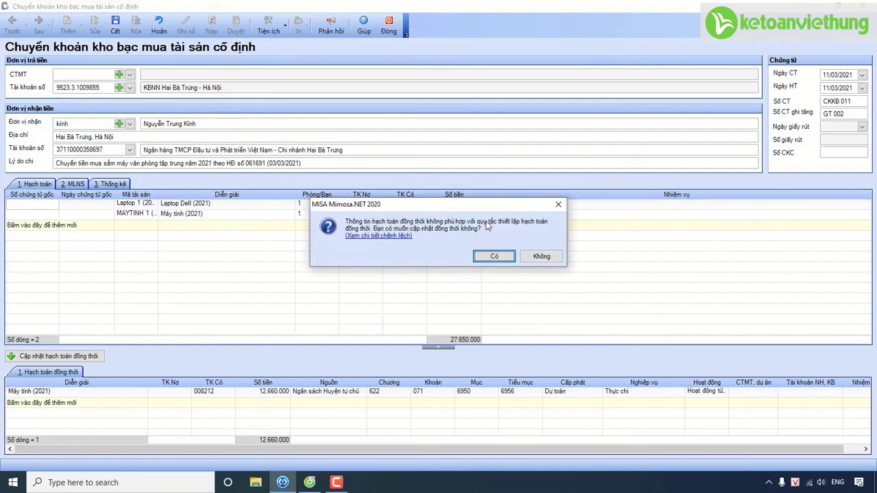
left_click(485, 260)
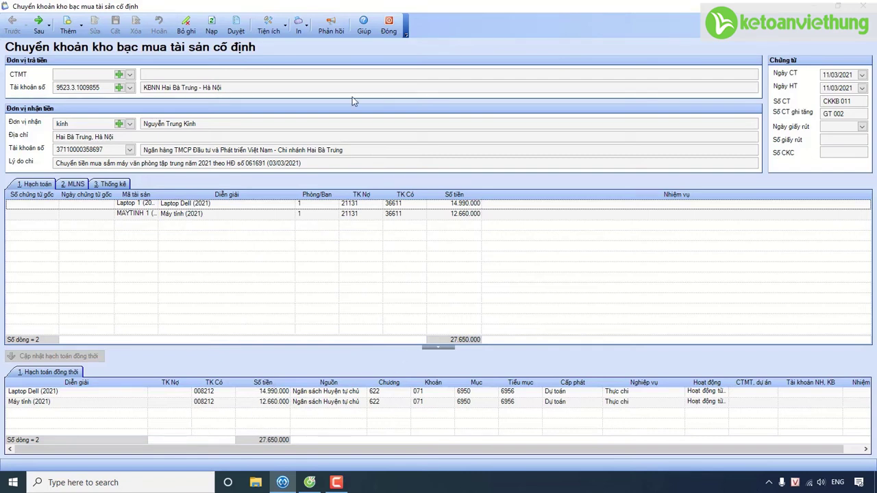
Step: Generate withdrawal voucher RDT 012 from CKKB 011 with Sinh giấy rút dự toán and save it
left_click(269, 31)
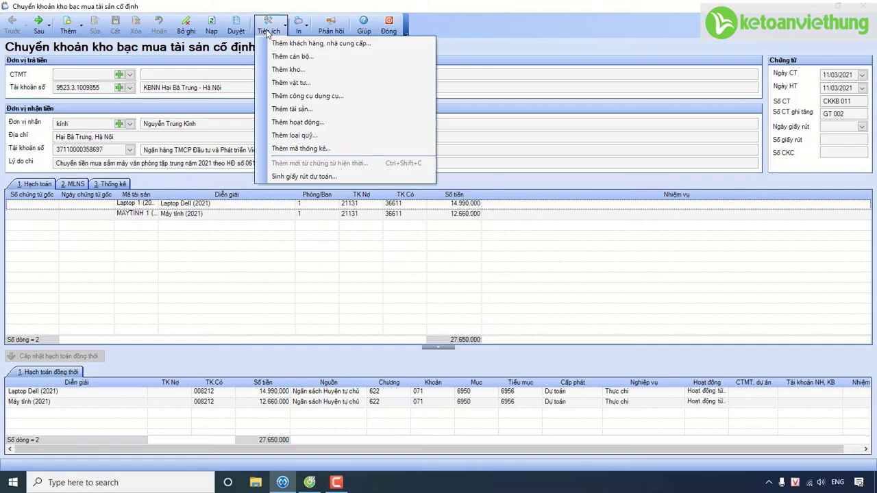
left_click(314, 176)
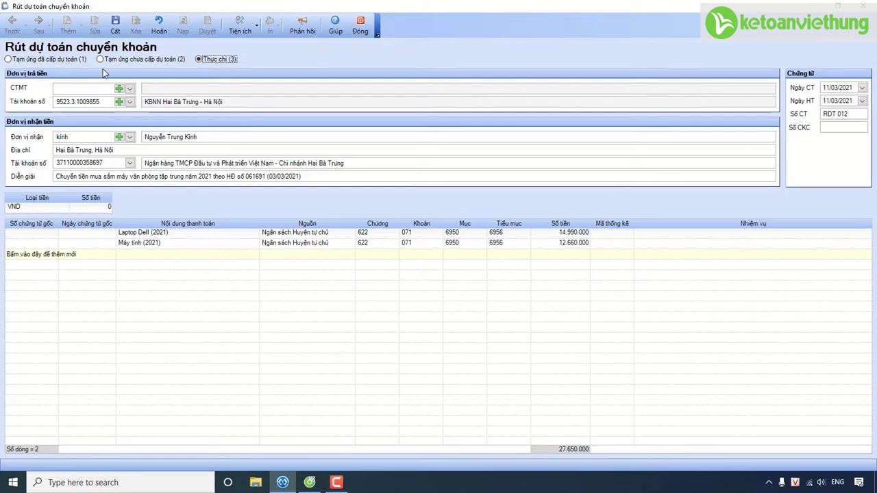
left_click(115, 28)
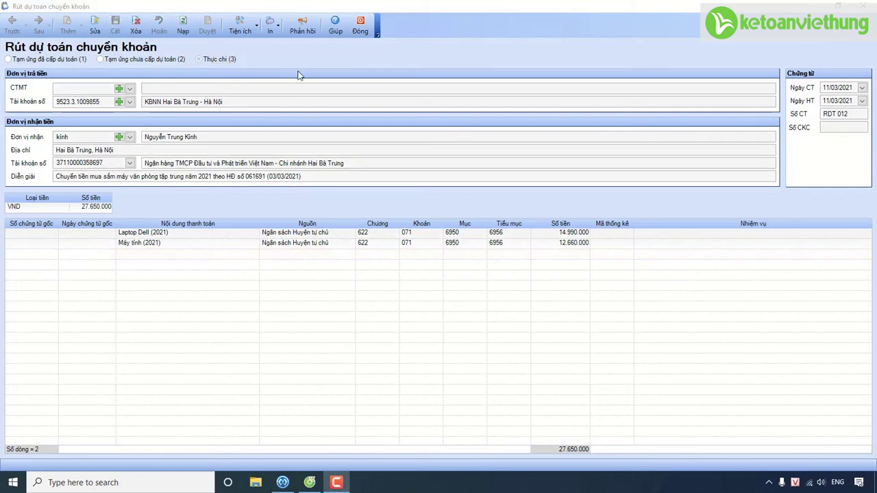
Step: Choose the C37-HD payment request form to print for the withdrawal voucher
left_click(270, 31)
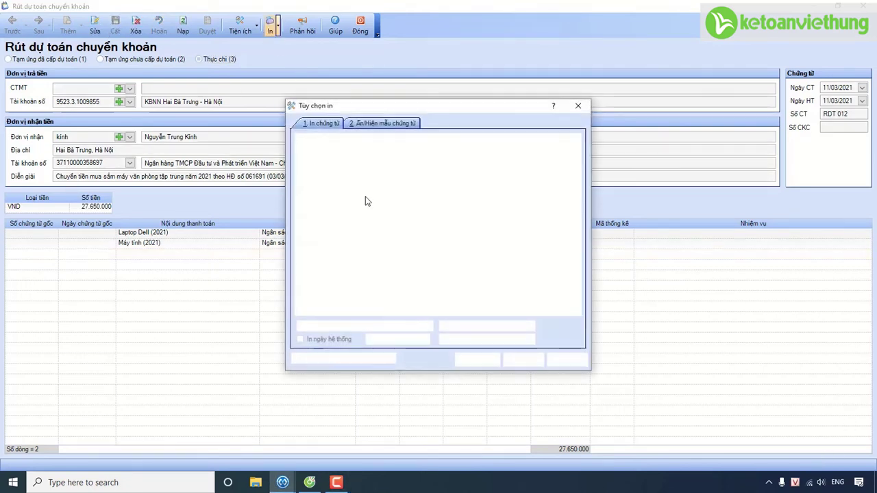
scroll(411, 288, "down", 1)
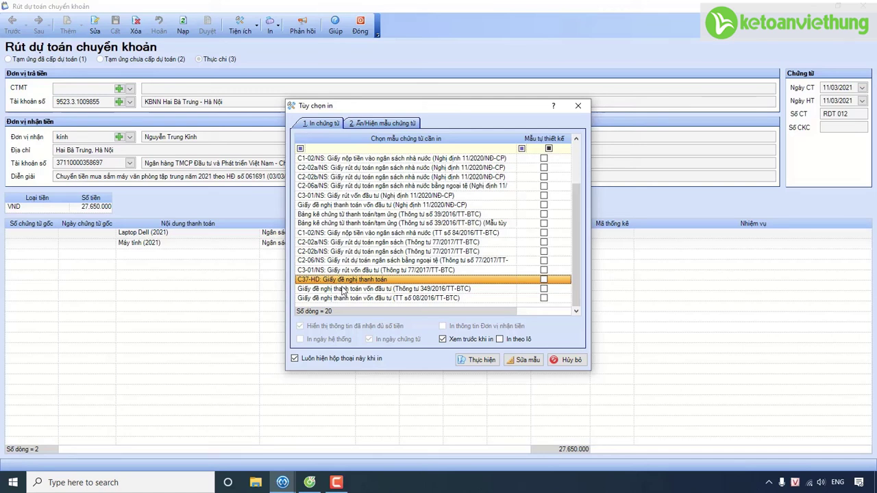
left_click(482, 366)
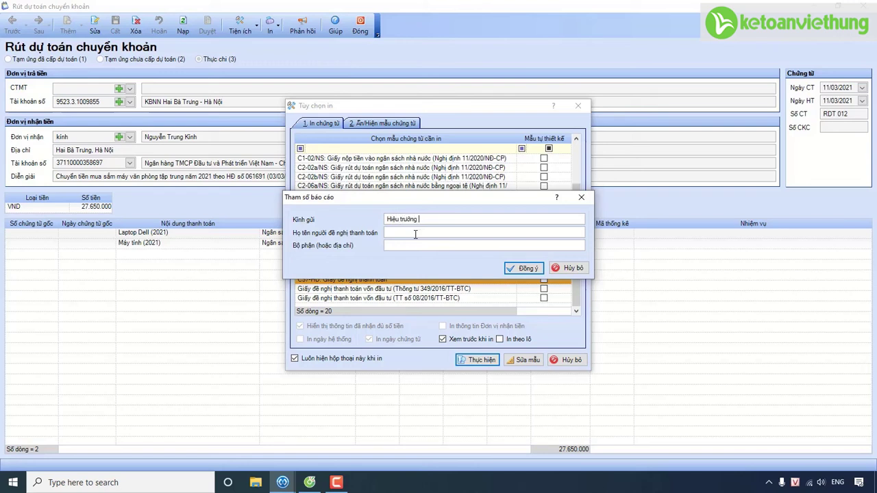
Step: Address it to Trường MN Hoa Lan, enter the requester's full name and department Nhân viên, and preview
type("Trường MN Hoa Lan")
left_click(415, 234)
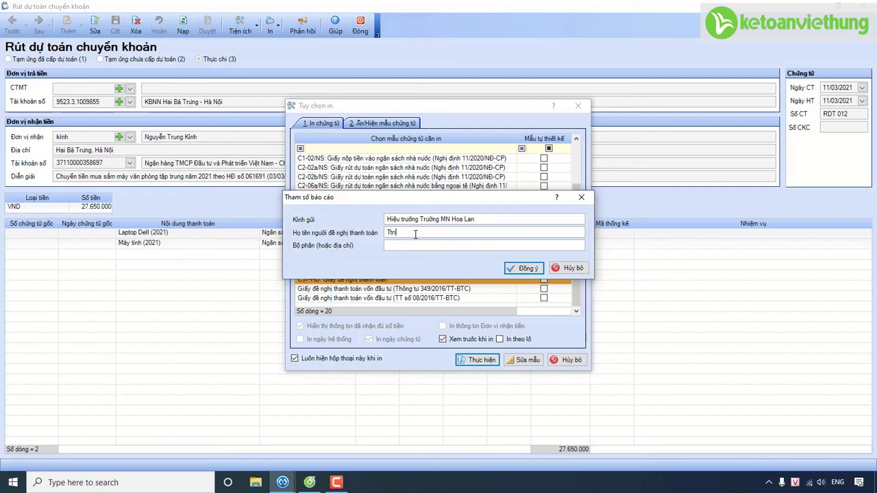
key("Tab")
type("Nhân viên")
left_click(524, 268)
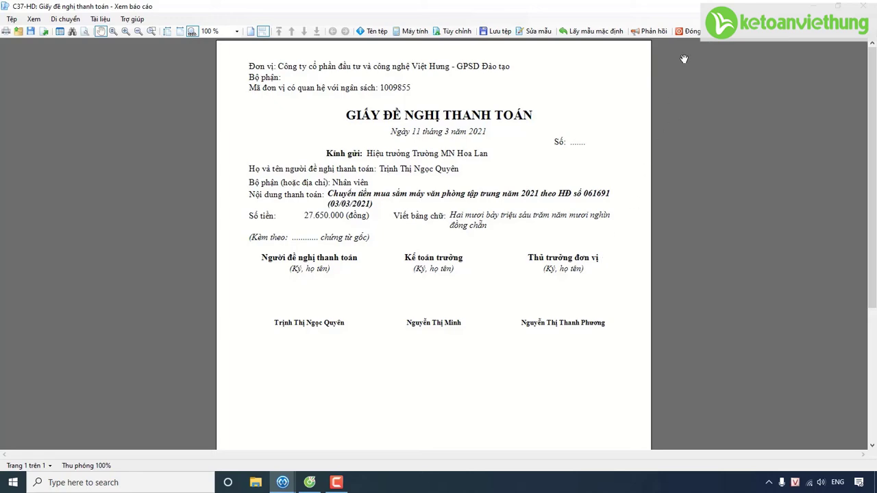
Step: Preview RDT 012 with the C2-02a/NS (Nghị định 11/2020) withdrawal template
left_click(691, 31)
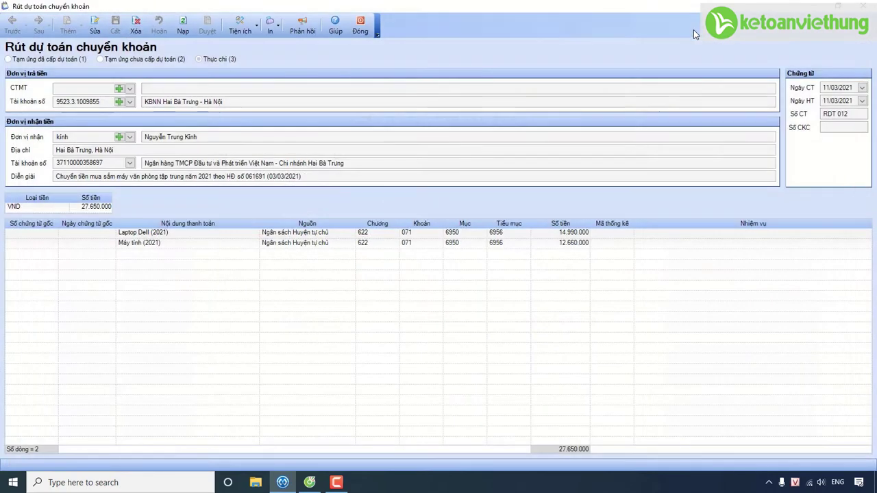
left_click(272, 31)
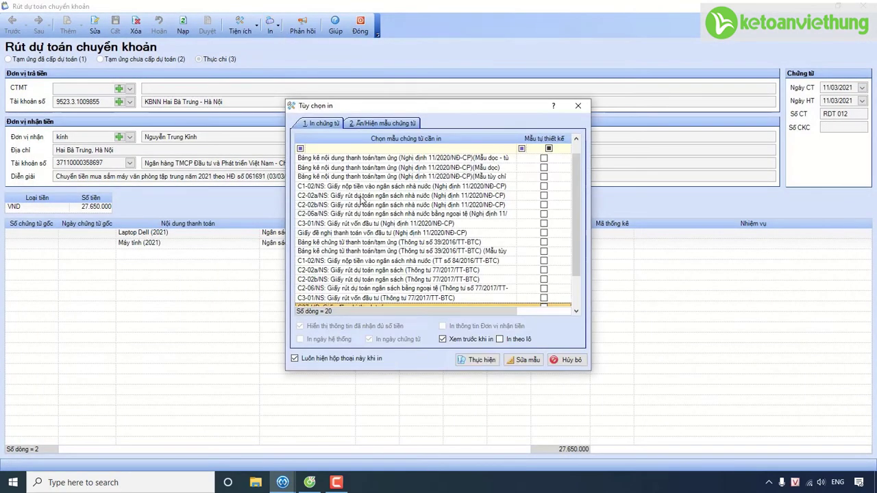
left_click(363, 197)
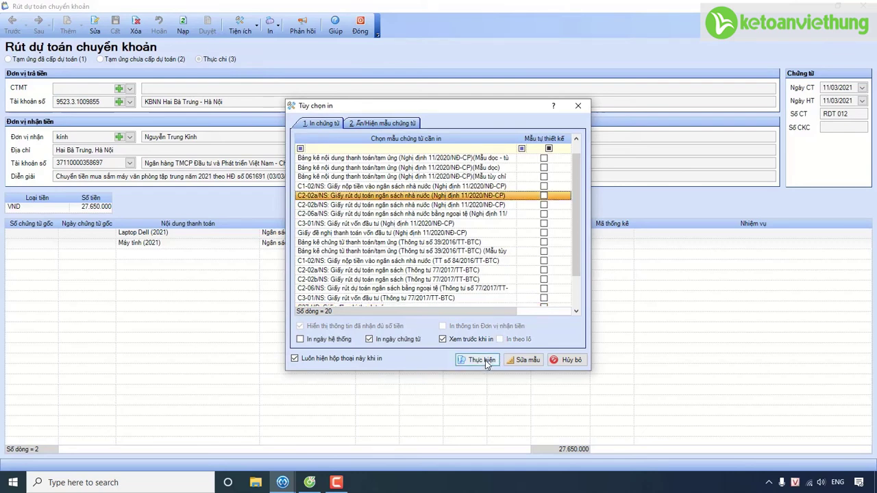
left_click(485, 362)
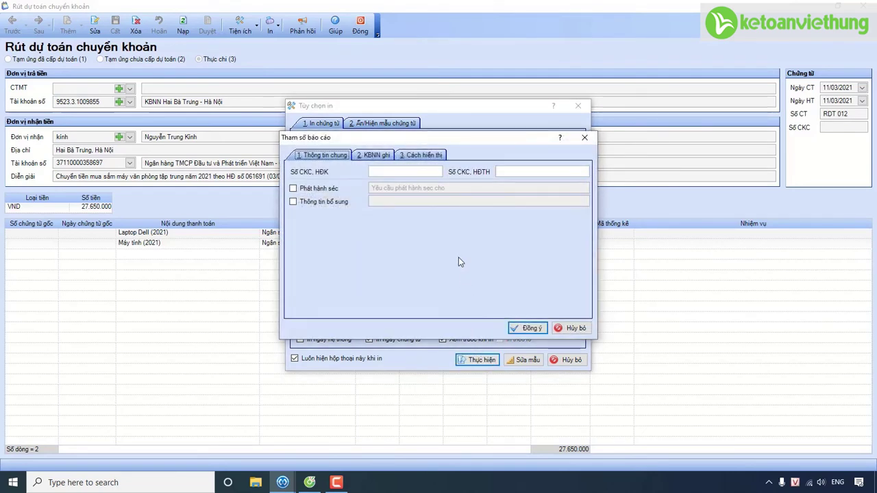
left_click(414, 156)
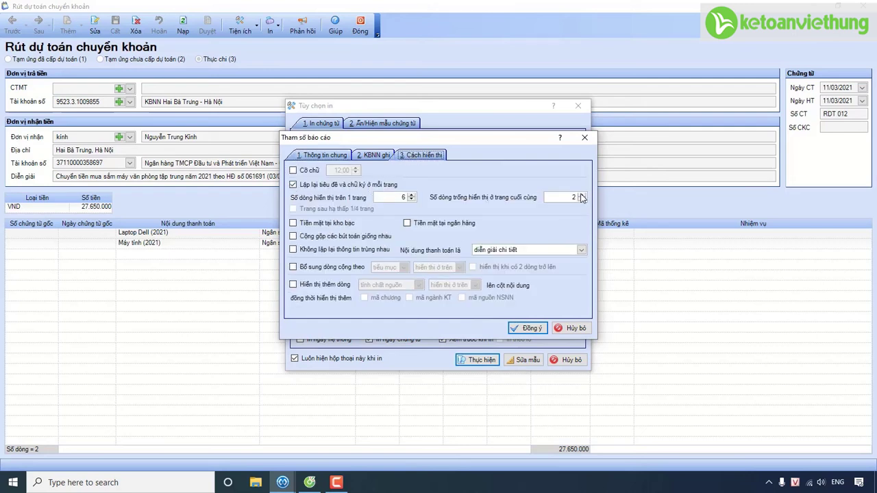
left_click(526, 330)
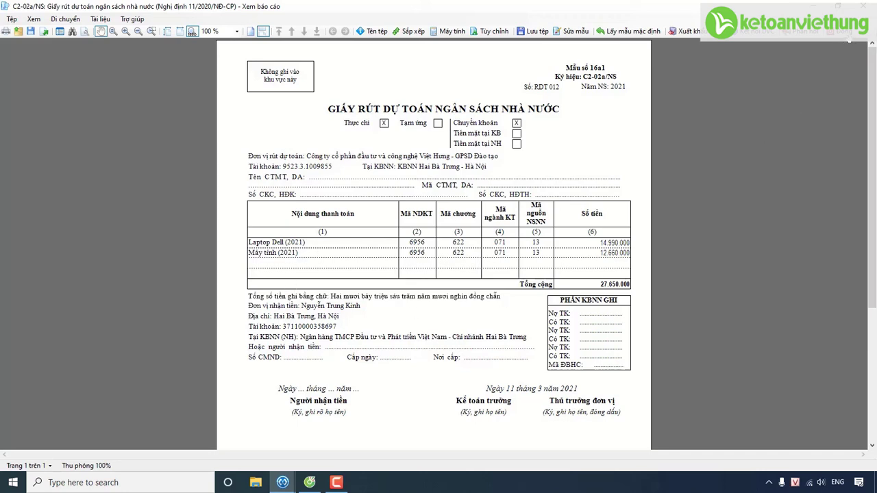
Step: Edit RDT 012 and copy the full Diễn giải description into the Laptop Dell line's content
left_click(847, 41)
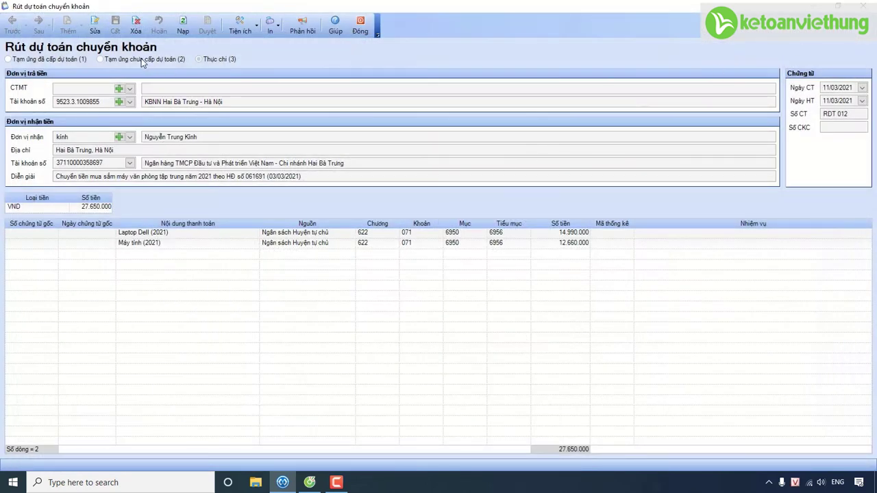
left_click(94, 25)
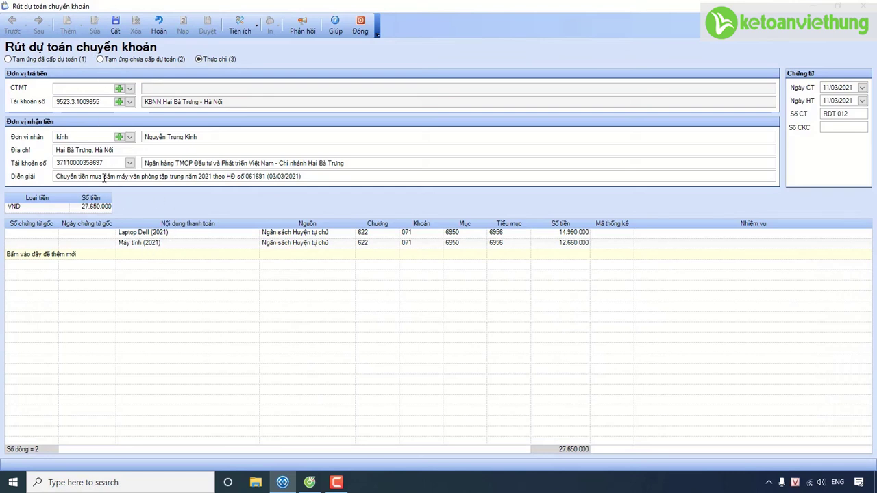
left_click_drag(347, 179, 46, 179)
key("ctrl+c")
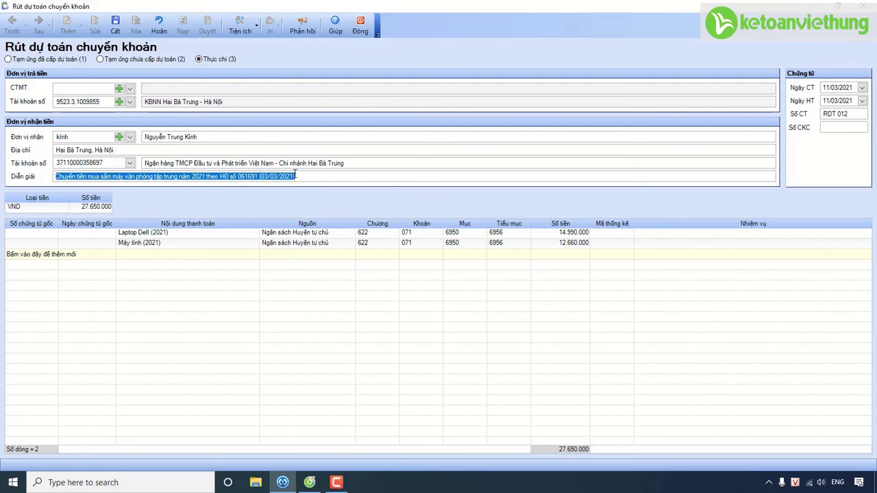
left_click(223, 236)
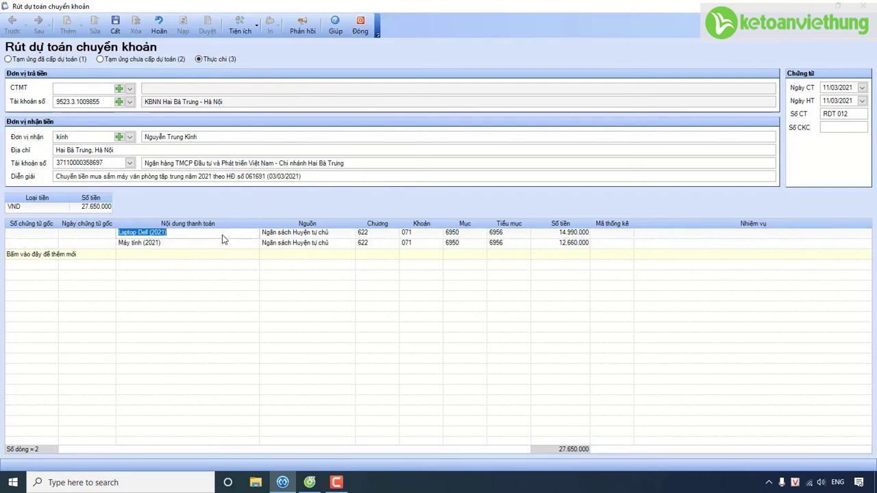
key("ctrl+v")
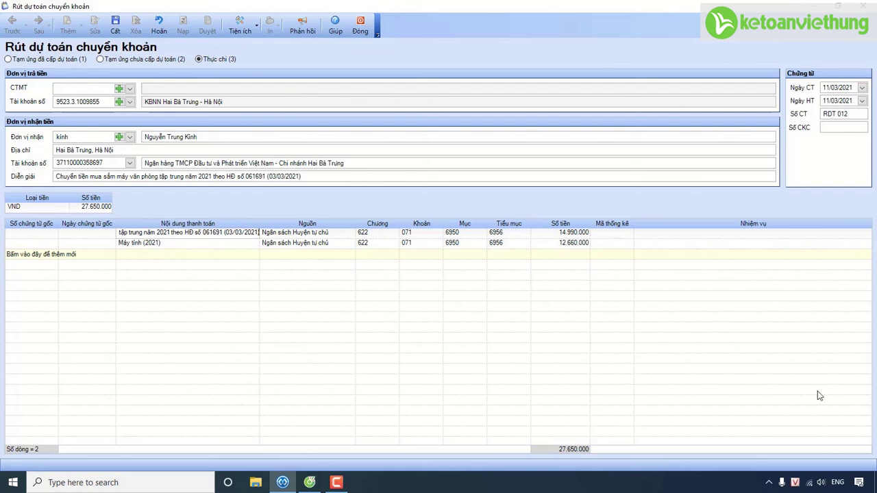
left_click(604, 253)
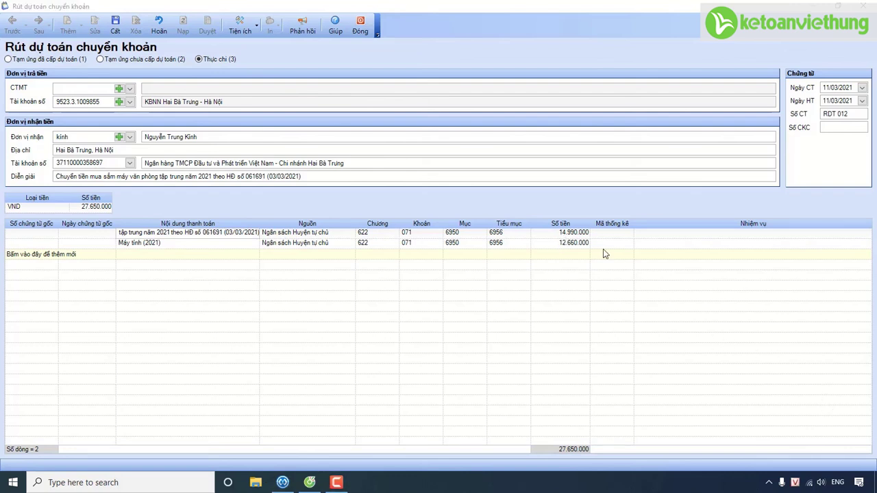
Step: Set line 1's amount to 27.650.000, delete the Máy tính (2021) line and save
left_click(571, 235)
type("276.500")
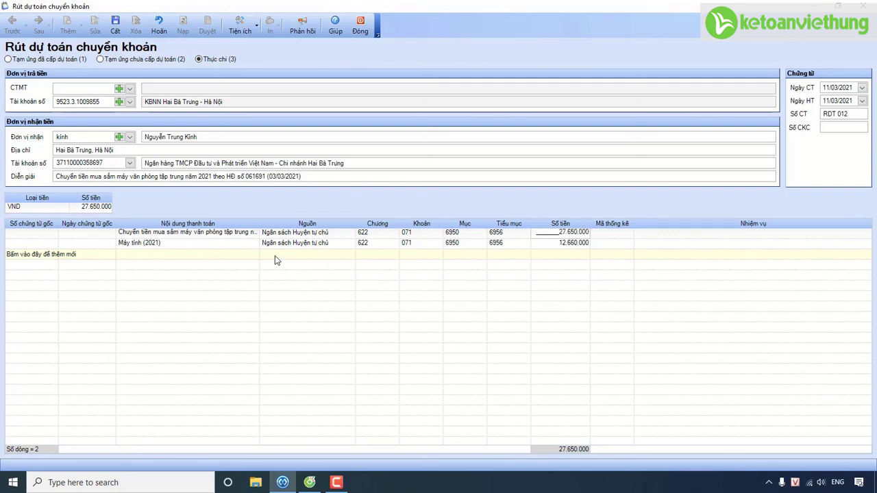
left_click(228, 244)
right_click(229, 245)
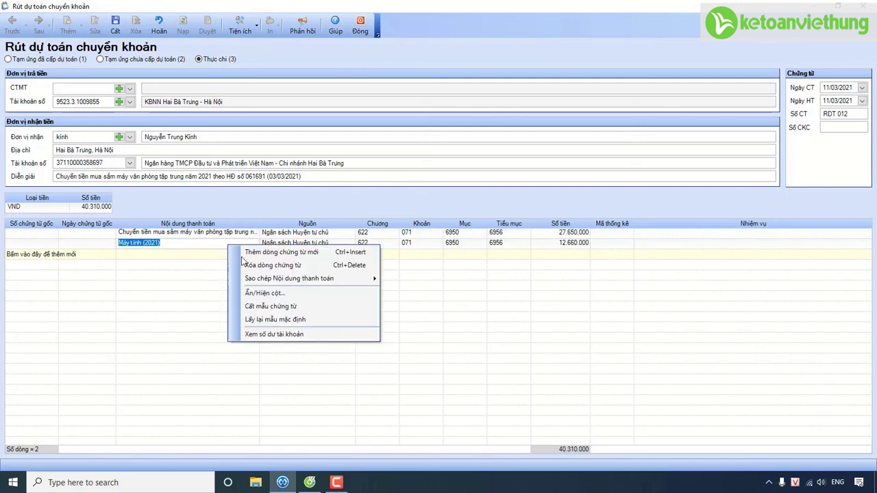
left_click(252, 266)
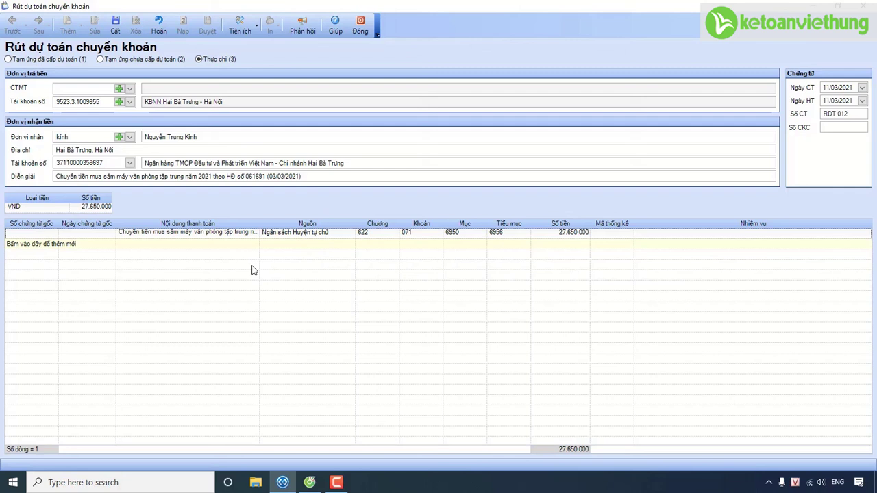
left_click(115, 24)
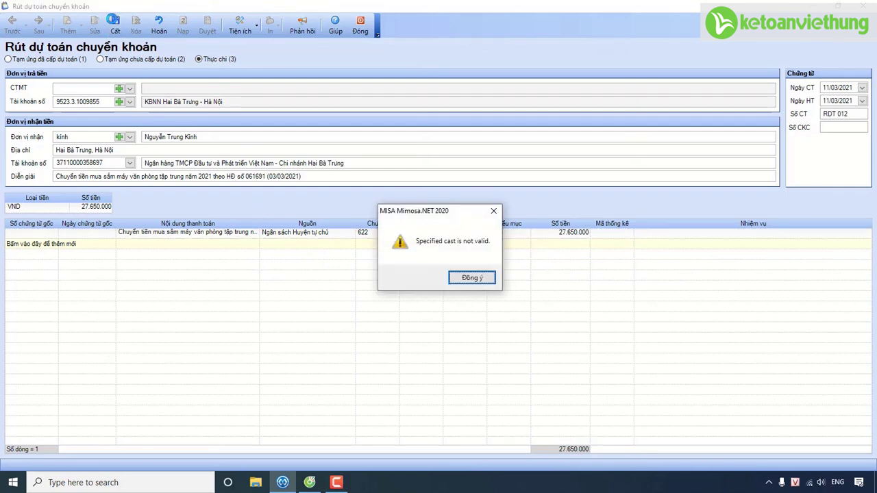
key("Return")
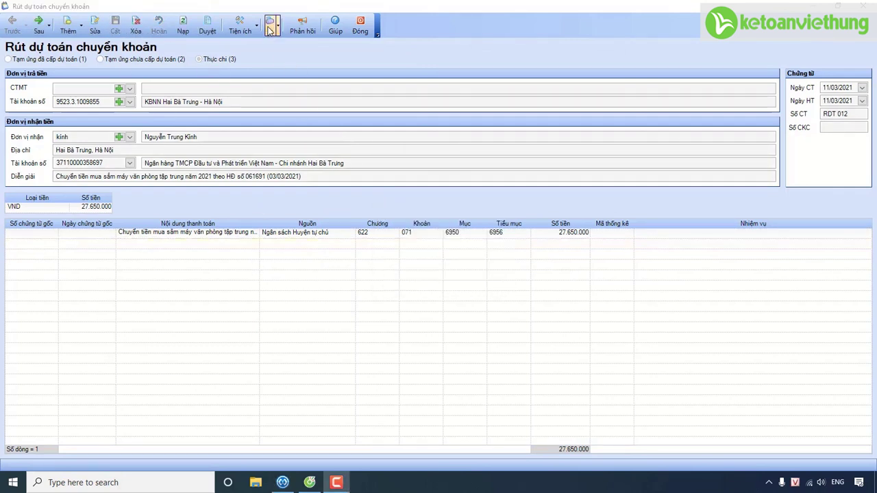
Step: Print the merged RDT 012 voucher using the C2-02a/NS template
left_click(270, 27)
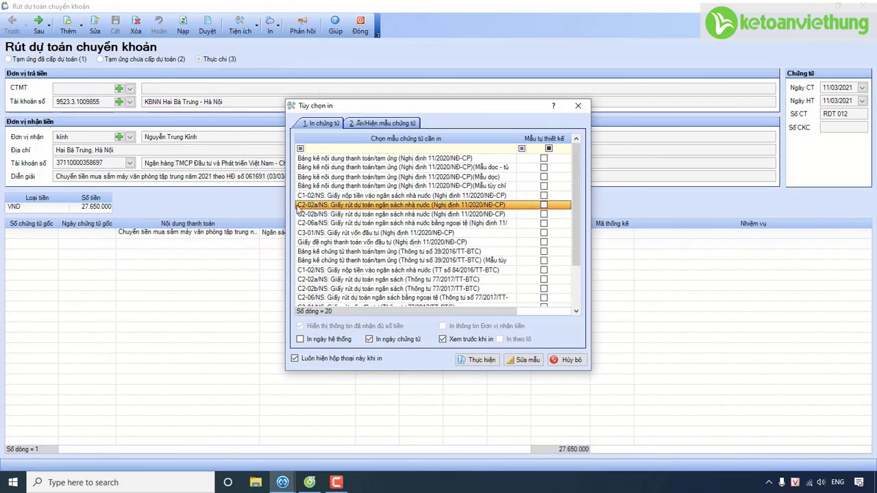
left_click(482, 365)
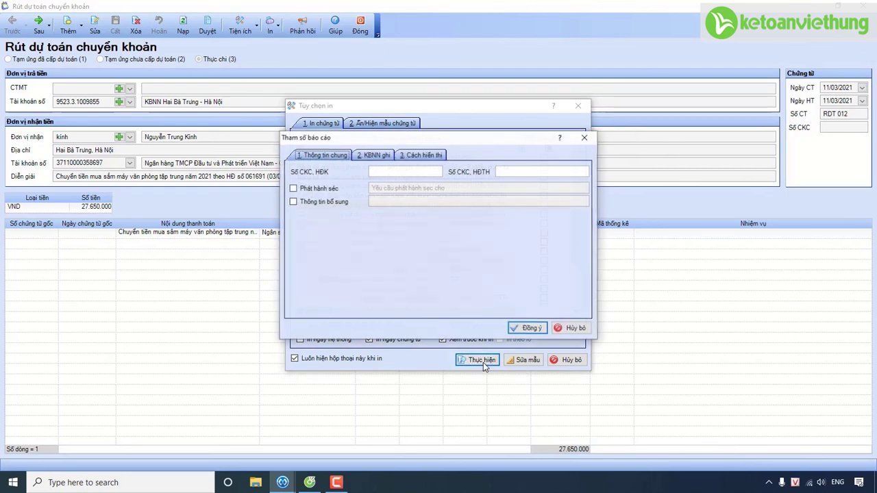
left_click(419, 156)
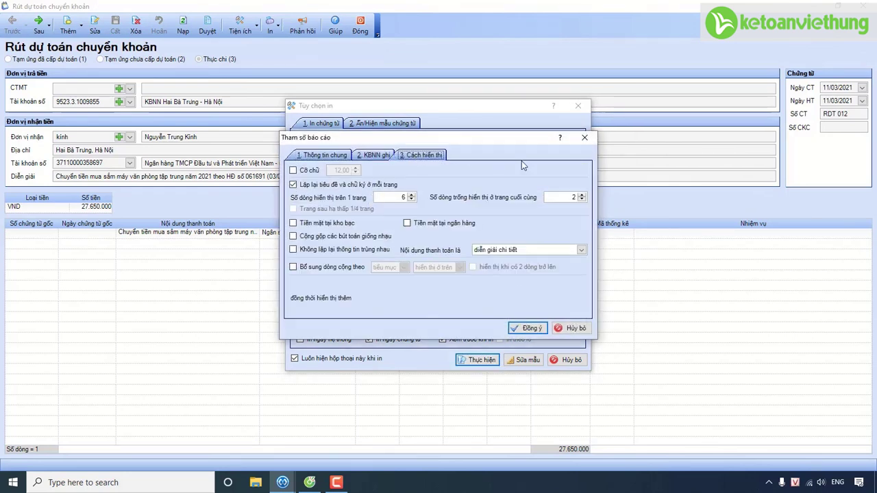
left_click(529, 328)
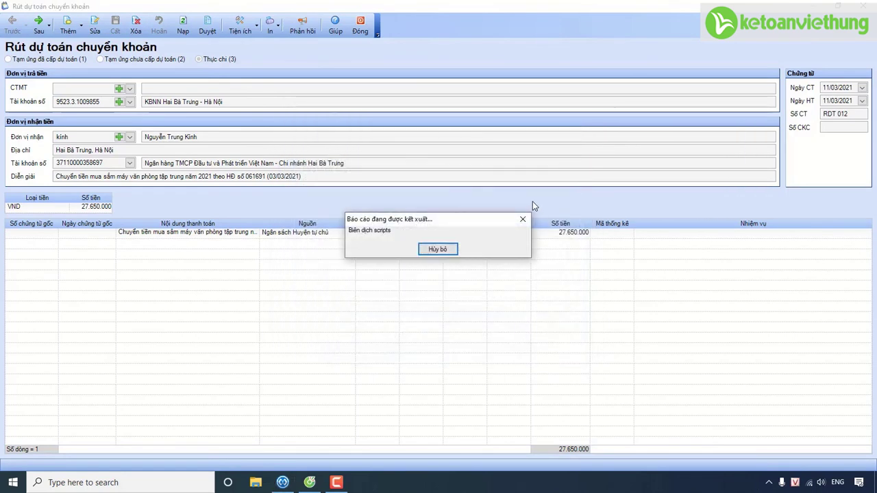